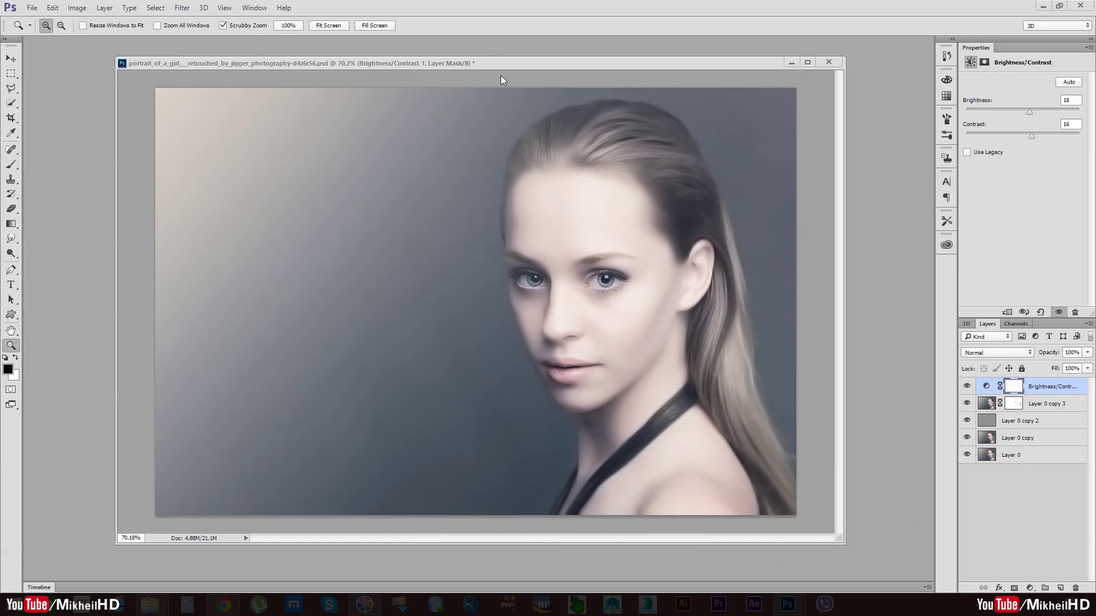
Zoom around the face and solo Layer 0 copy to compare the retouch with the original
left_click_drag(470, 62, 490, 69)
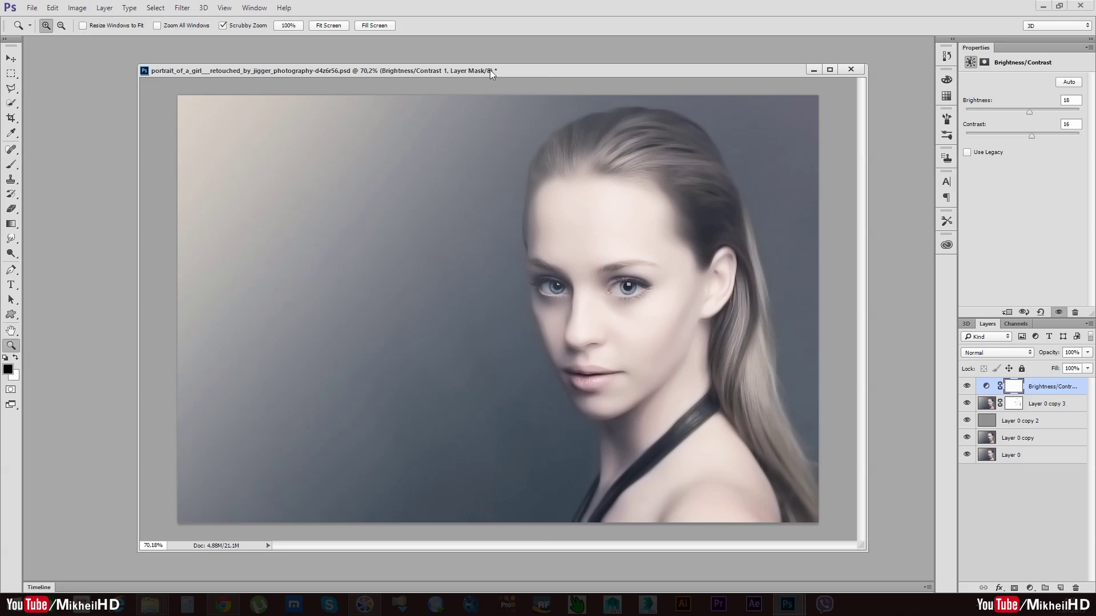
left_click_drag(599, 288, 637, 308)
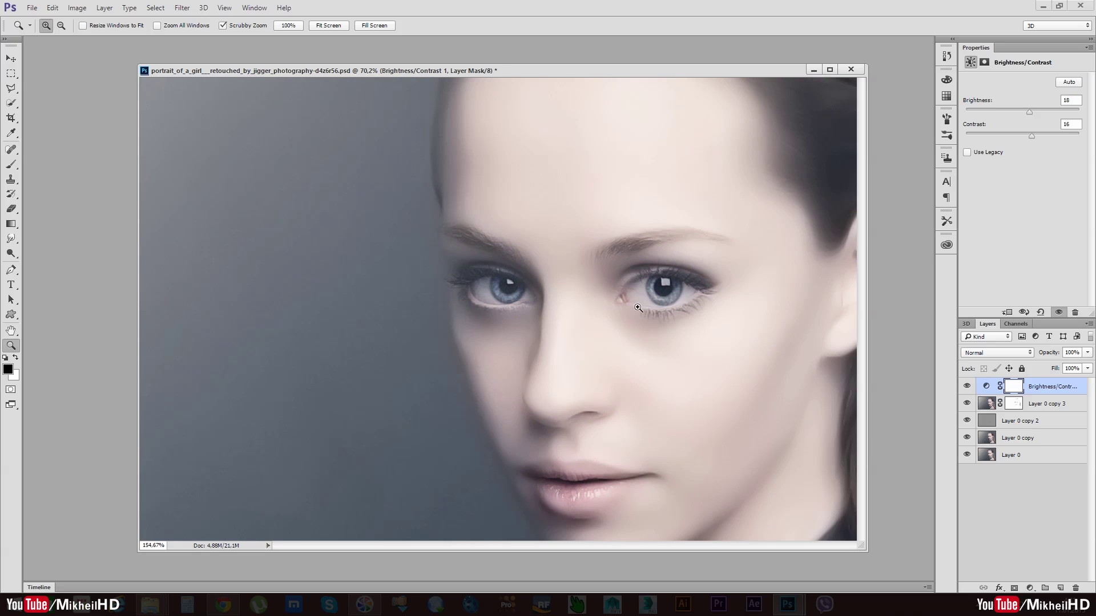
mouse_move(648, 311)
left_mouse_down()
mouse_move(620, 304)
mouse_move(670, 339)
left_mouse_up()
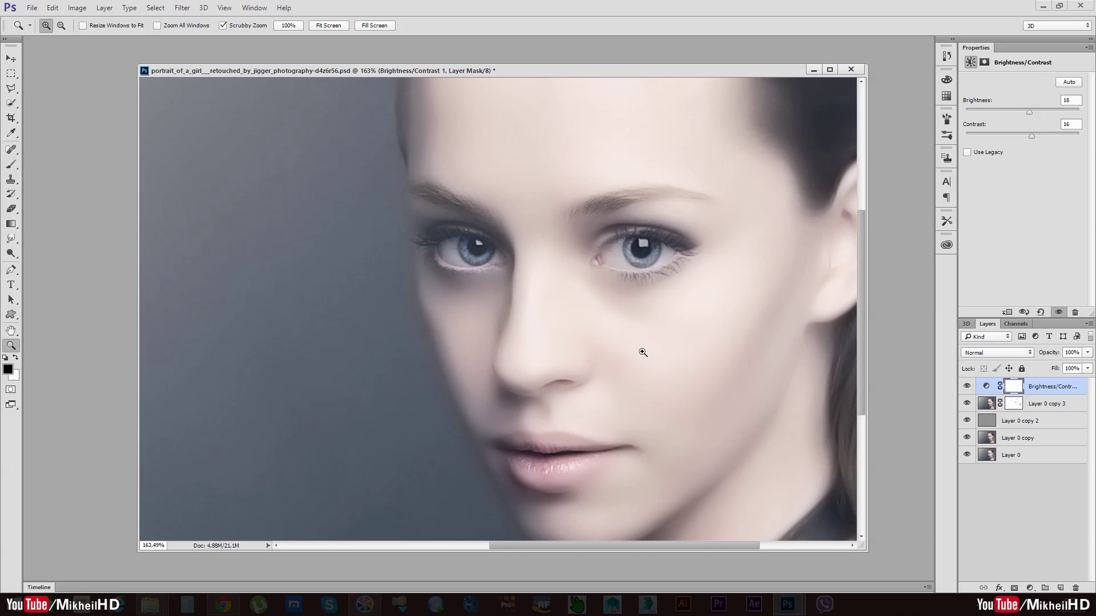
left_click_drag(567, 324, 589, 333)
left_click_drag(660, 367, 620, 349)
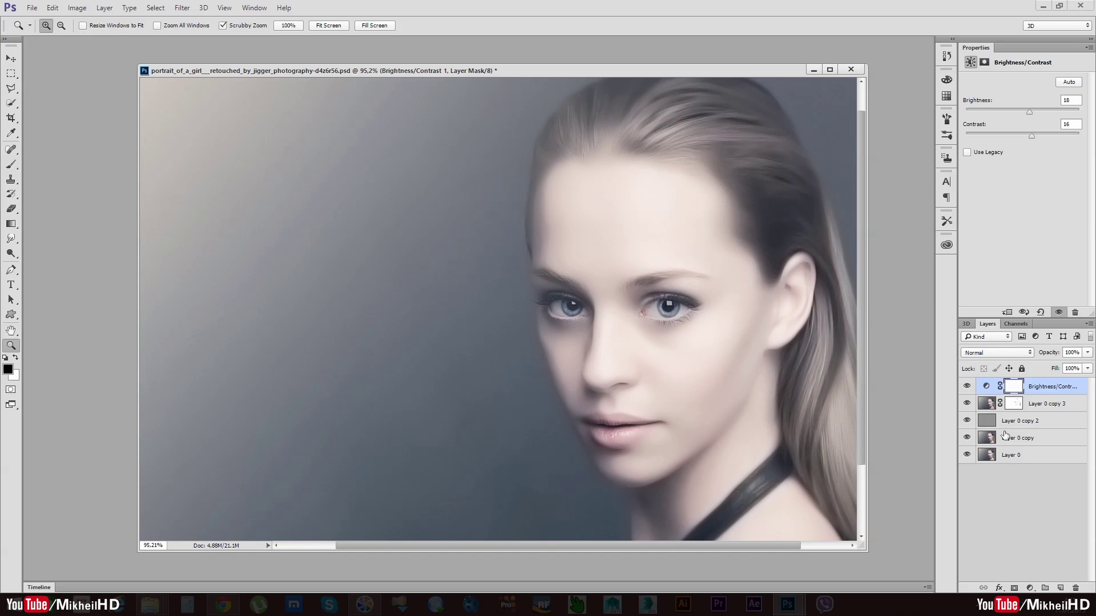
left_click(967, 438, "alt")
left_click_drag(666, 350, 680, 355)
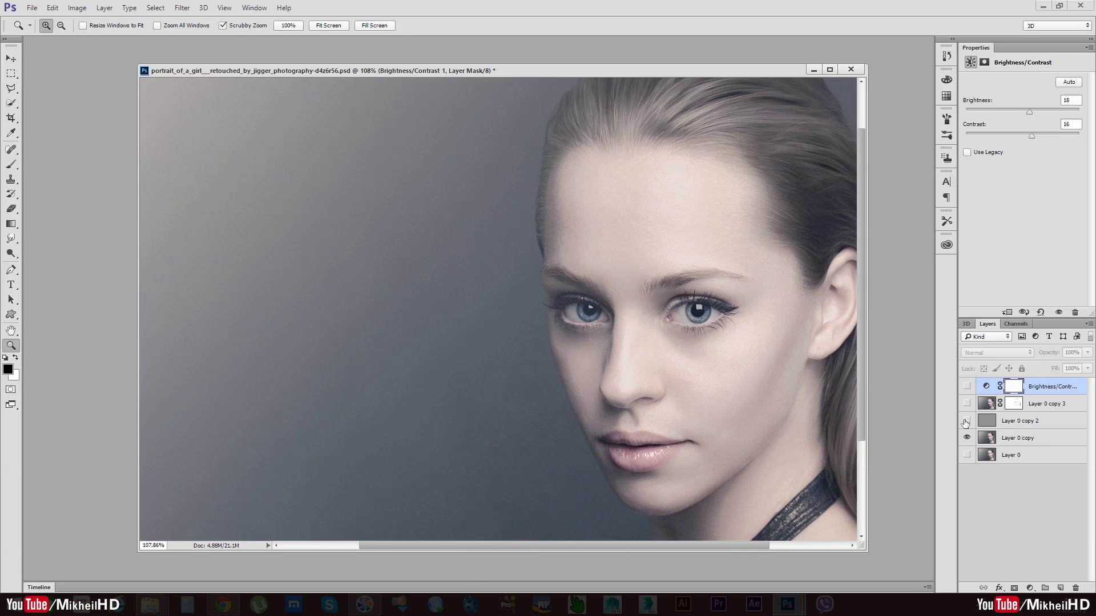
left_click(966, 438, "alt")
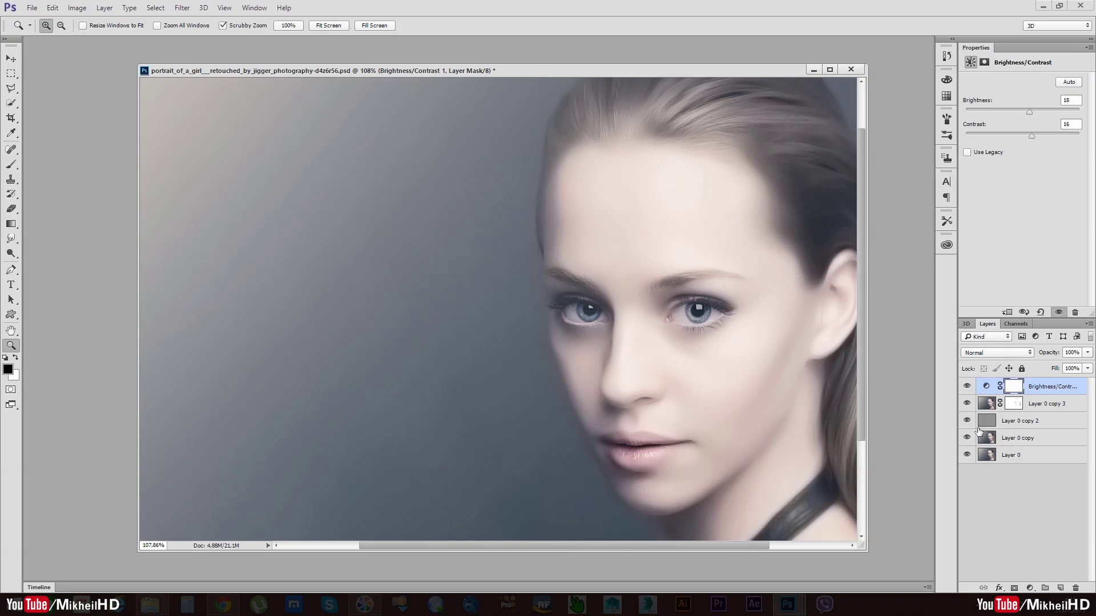
Delete the Brightness/Contrast layer and Layer 0 copy 2 and 3
left_click(1046, 390)
left_click(1033, 422, "shift")
left_click_drag(1060, 428, 1075, 587)
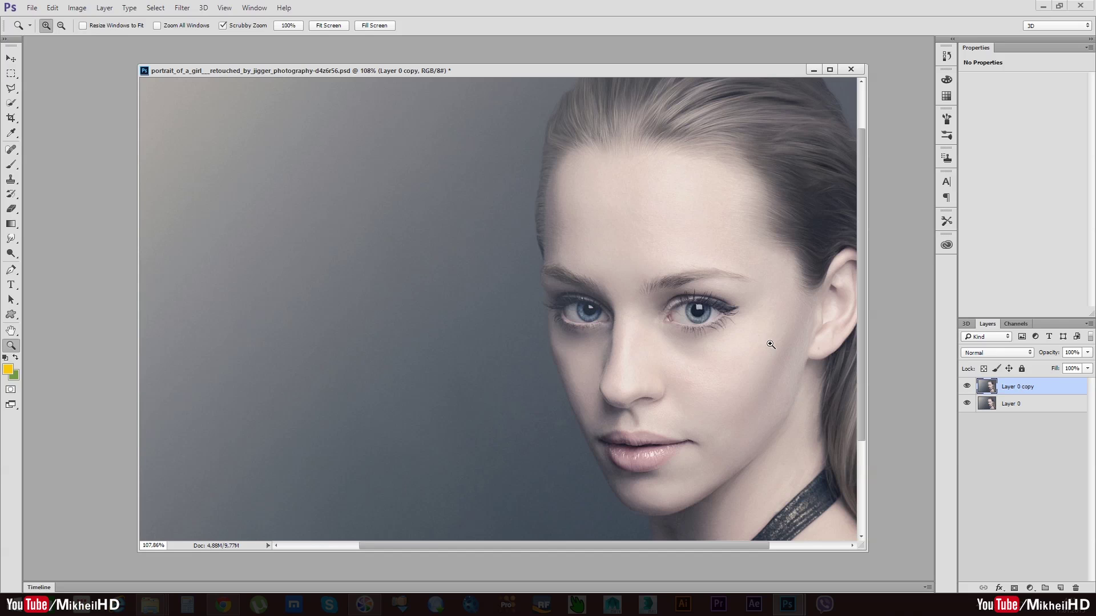
Apply Reduce Noise to Layer 0 copy with Strength 10, Preserve Details 0% and Sharpen Details 0%
mouse_move(696, 311)
left_mouse_down()
mouse_move(665, 311)
mouse_move(658, 337)
left_mouse_up()
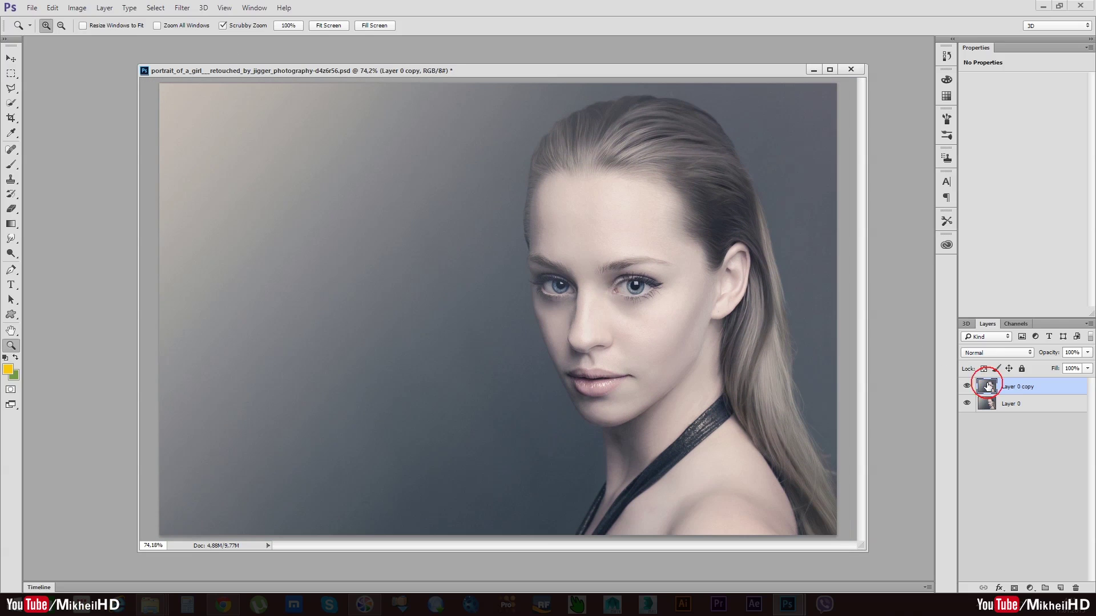
left_click(187, 8)
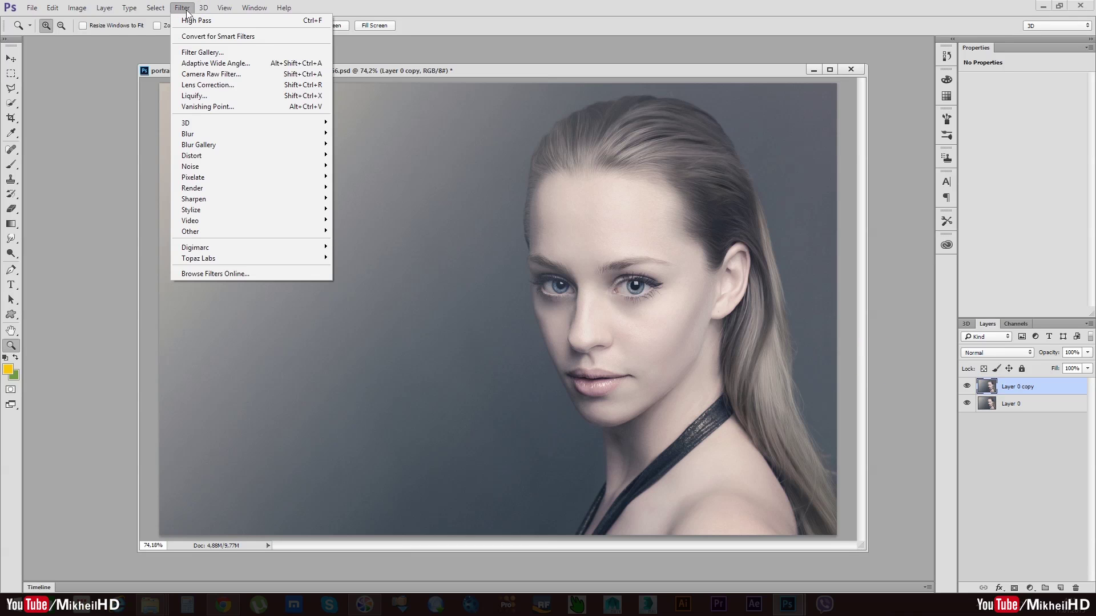
left_click(221, 166)
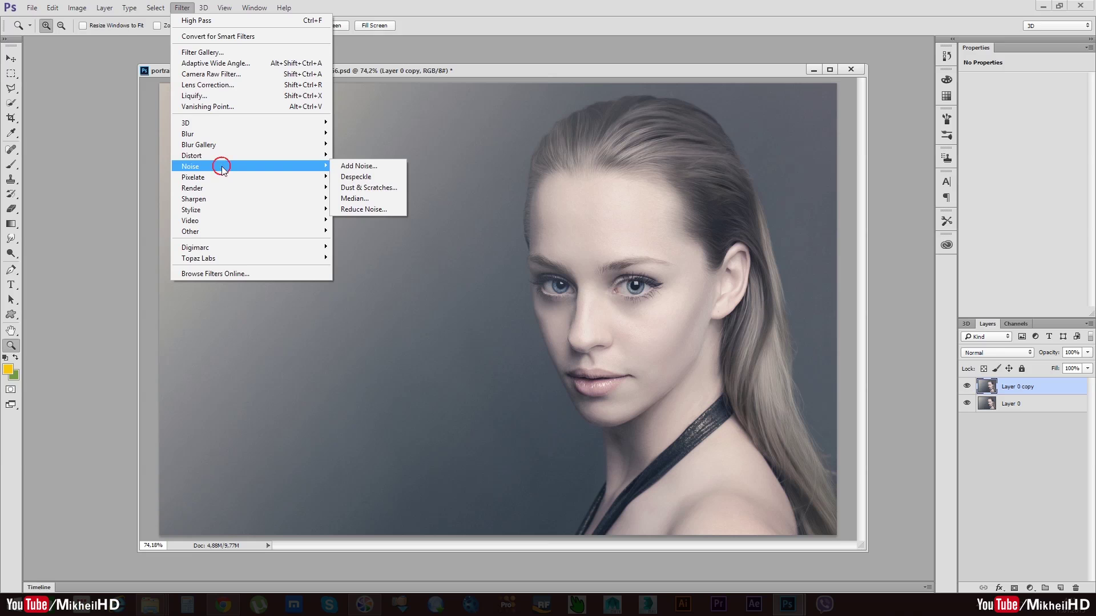
left_click(366, 209)
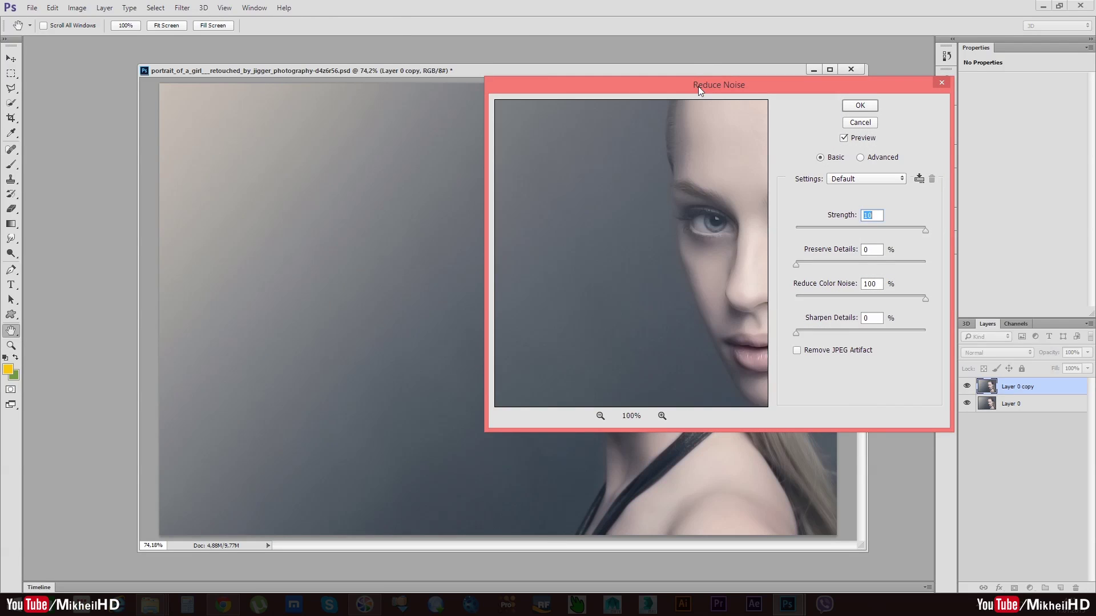
left_click_drag(698, 87, 763, 96)
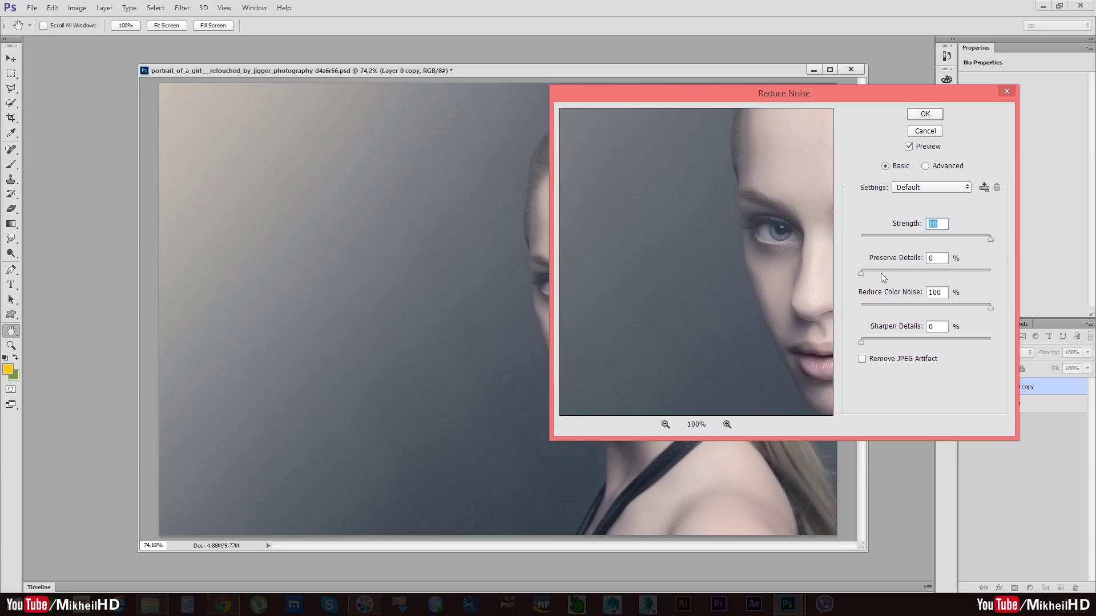
key("Tab")
key("Tab")
key("Tab")
left_click_drag(766, 203, 622, 227)
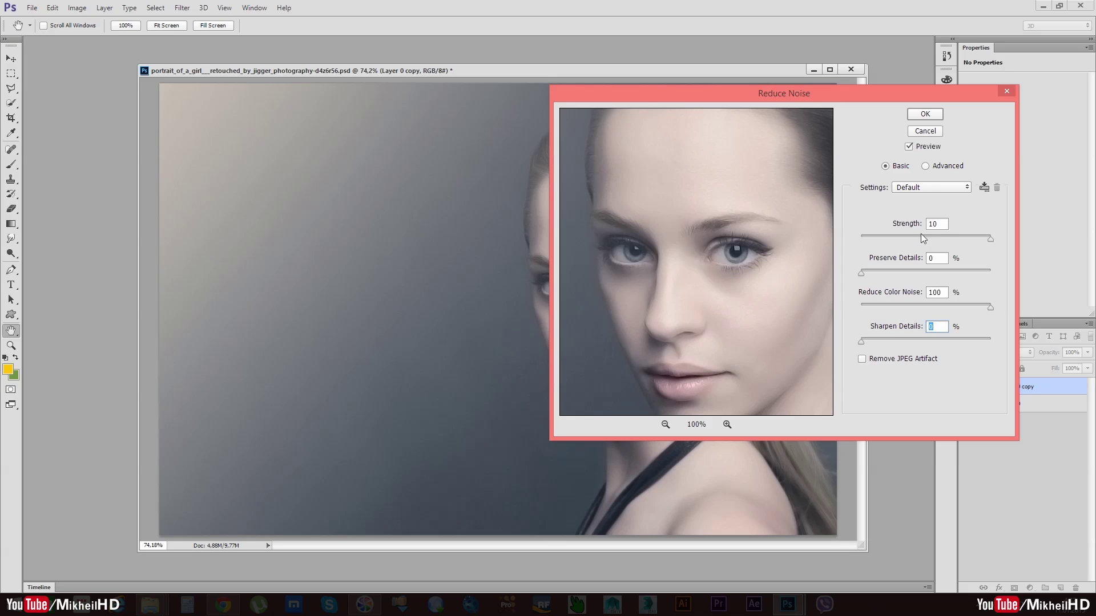
left_click(701, 246)
left_click(933, 114)
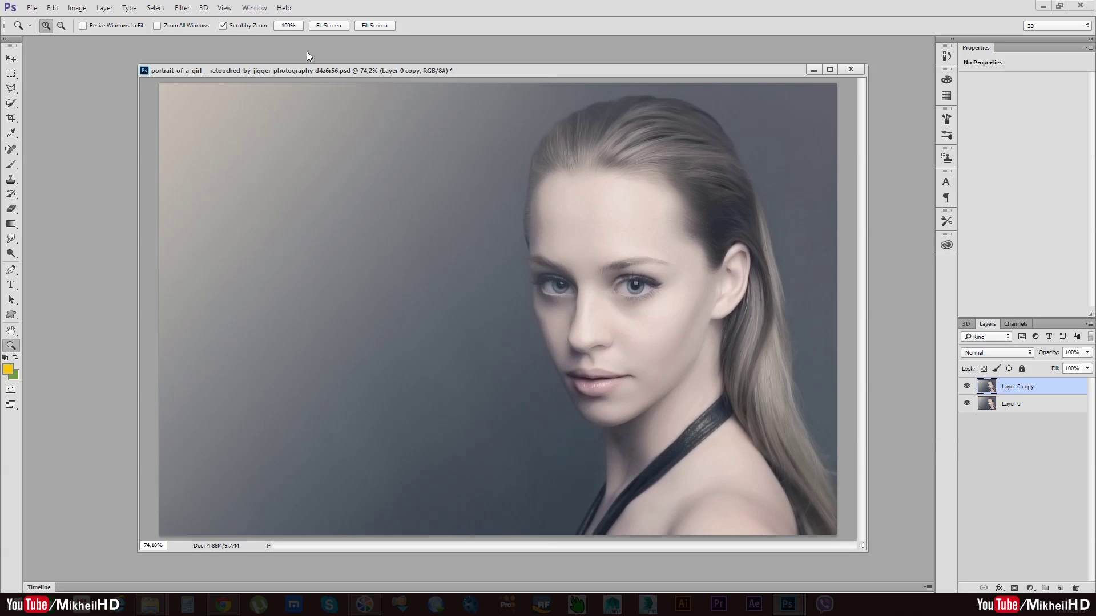
Zoom on the eyes and toggle Layer 0 copy off and on to compare with the original
left_click(646, 309)
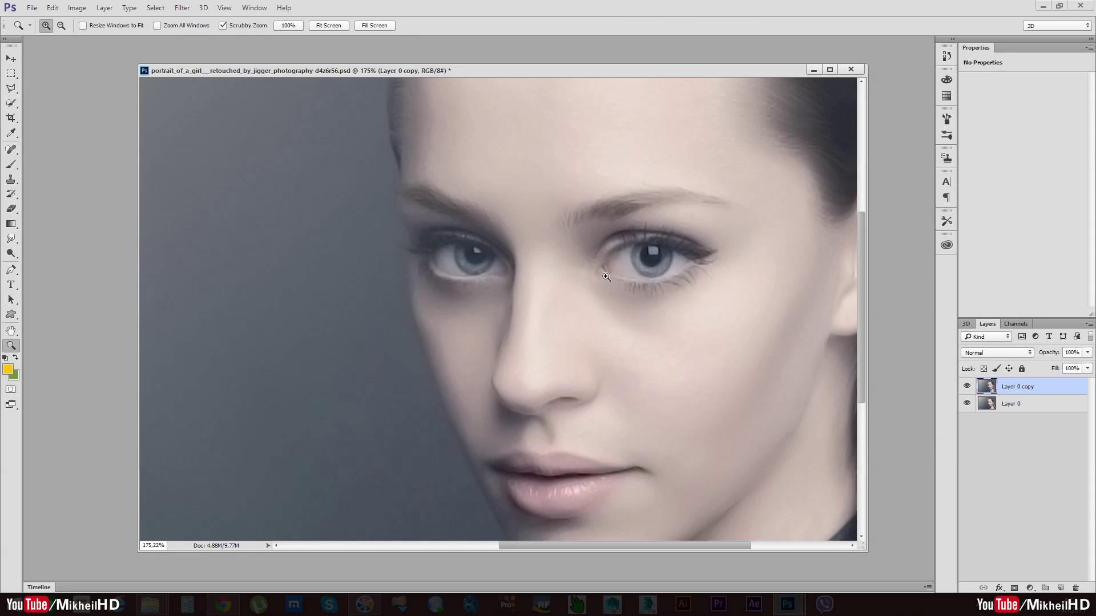
left_click(966, 387)
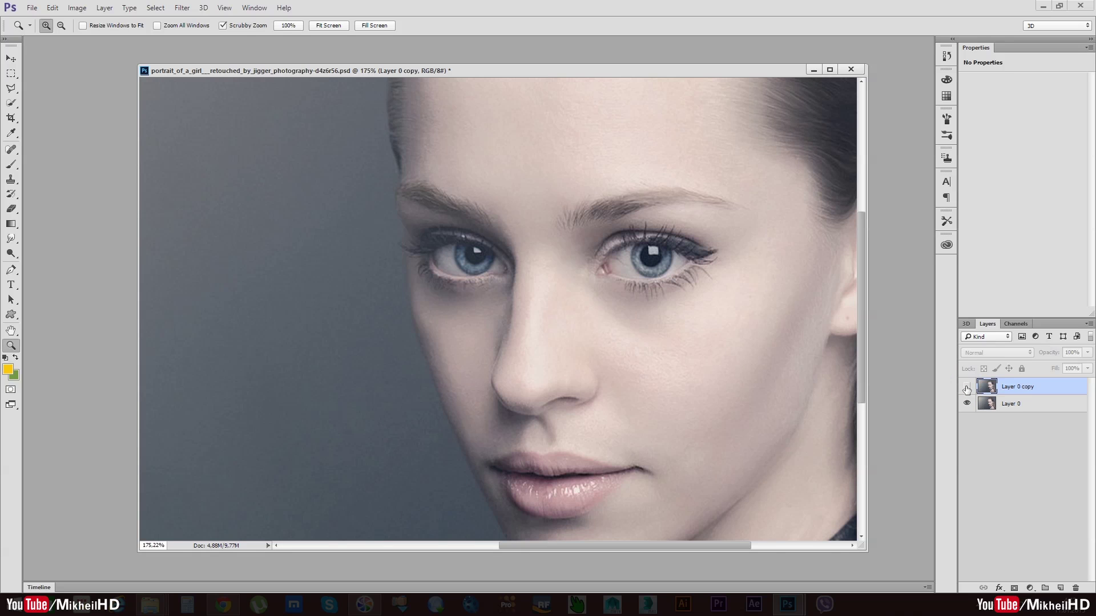
left_click(966, 387)
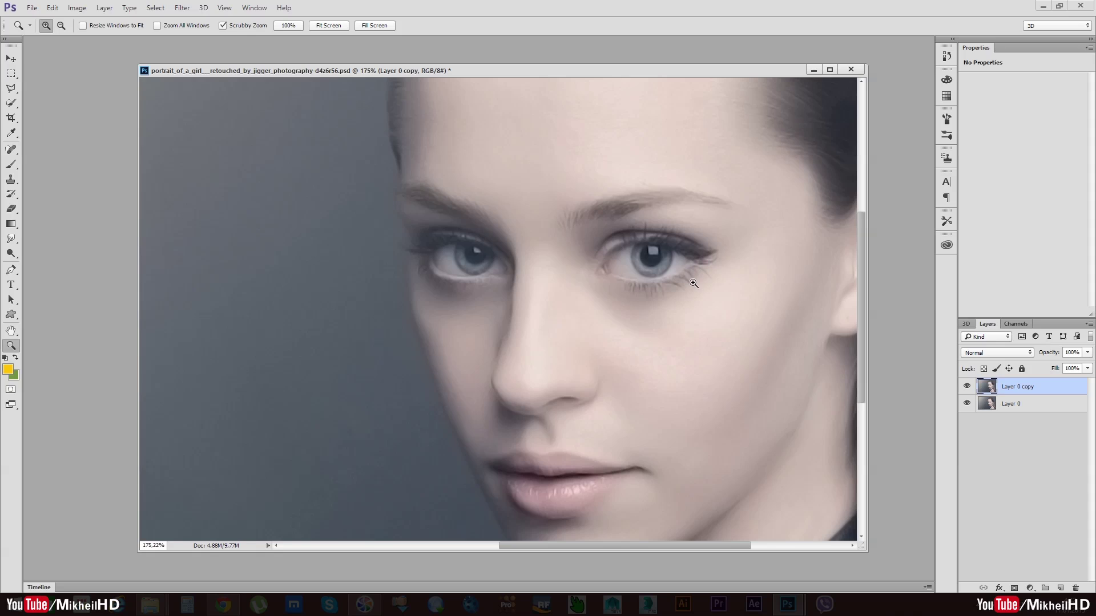
left_click(182, 8)
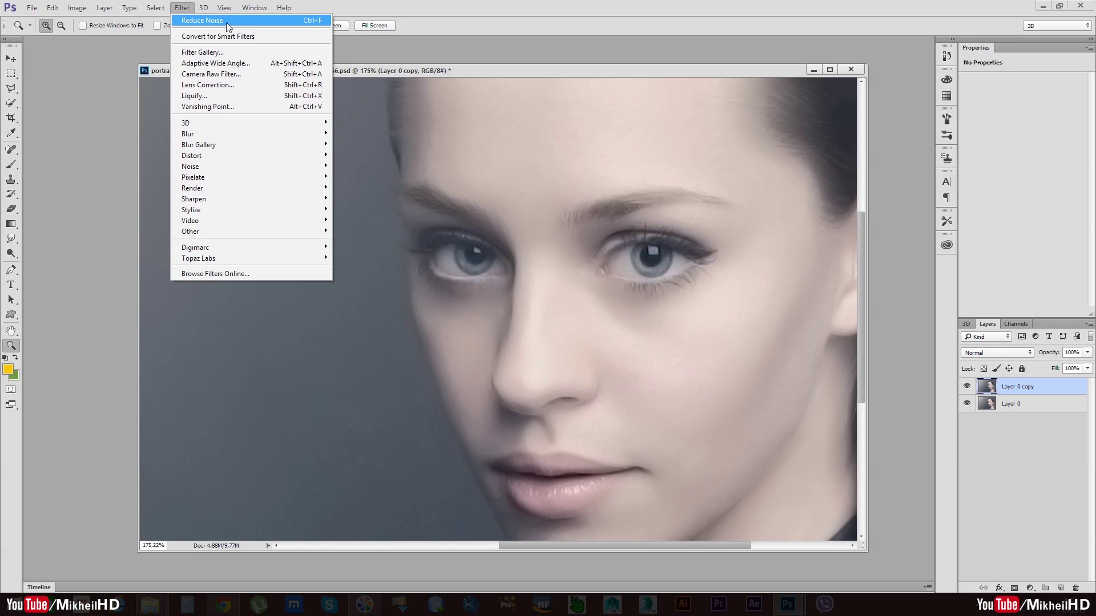
Reapply Reduce Noise to Layer 0 copy twice more, zooming on the eyes to check the smoothing
left_click(292, 20)
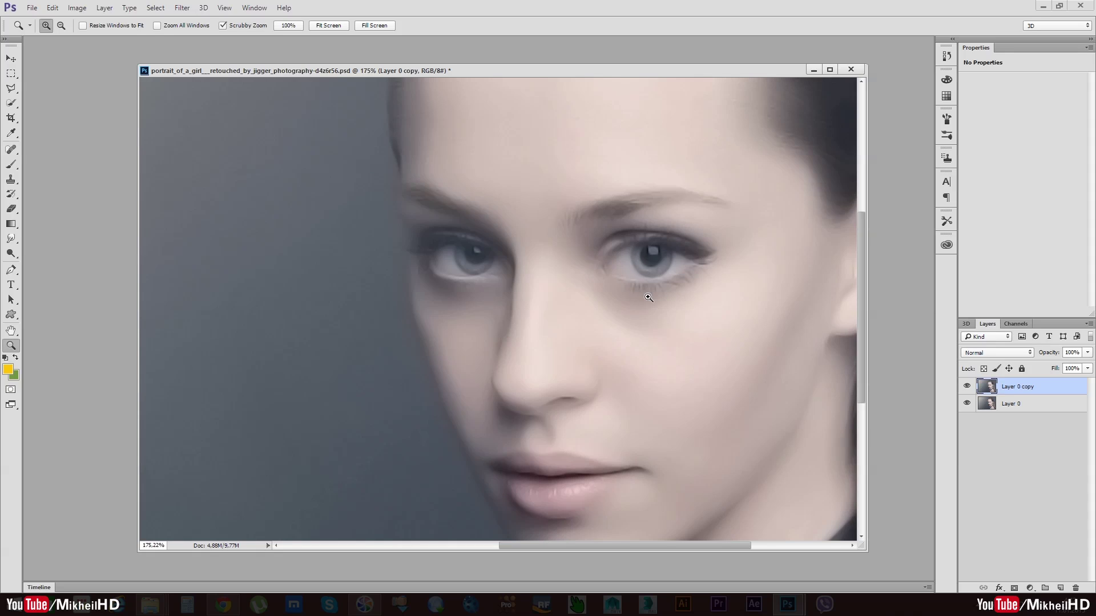
left_click(182, 7)
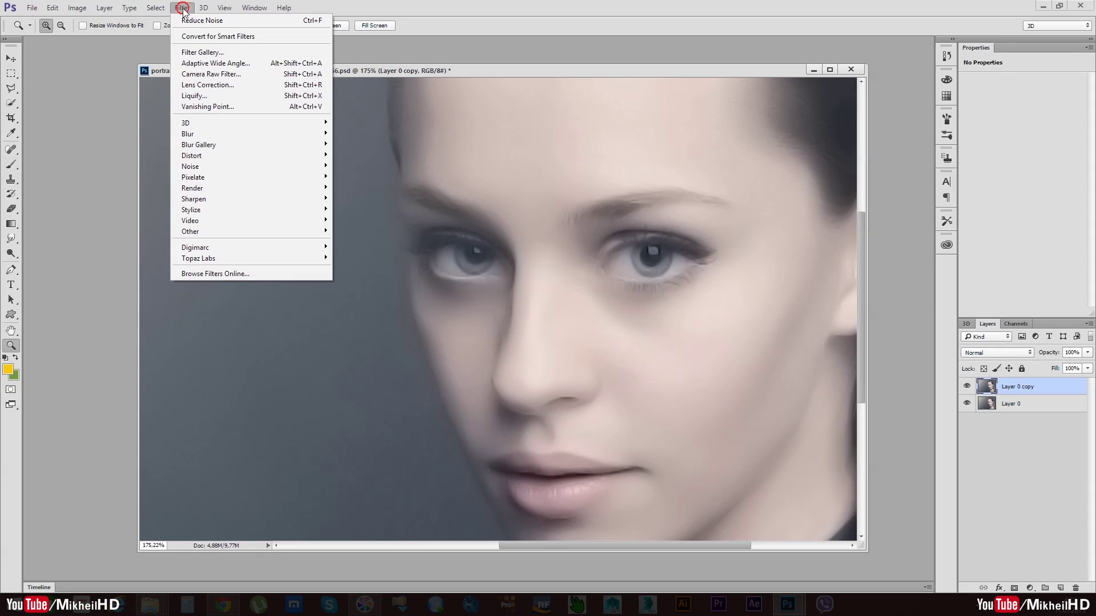
left_click(193, 21)
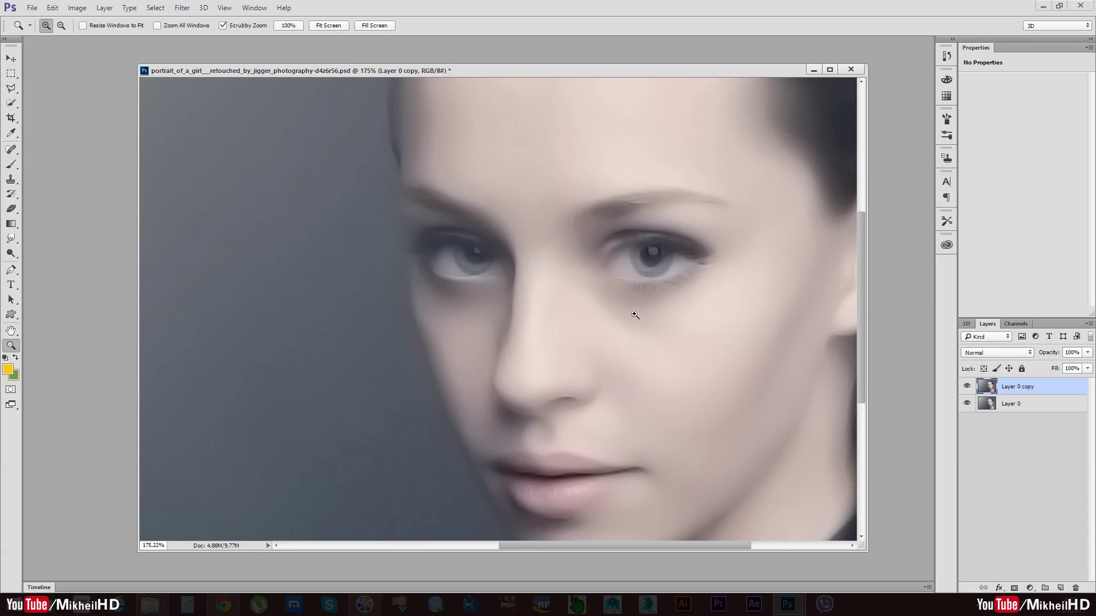
left_click(577, 380)
left_click_drag(595, 389, 558, 366)
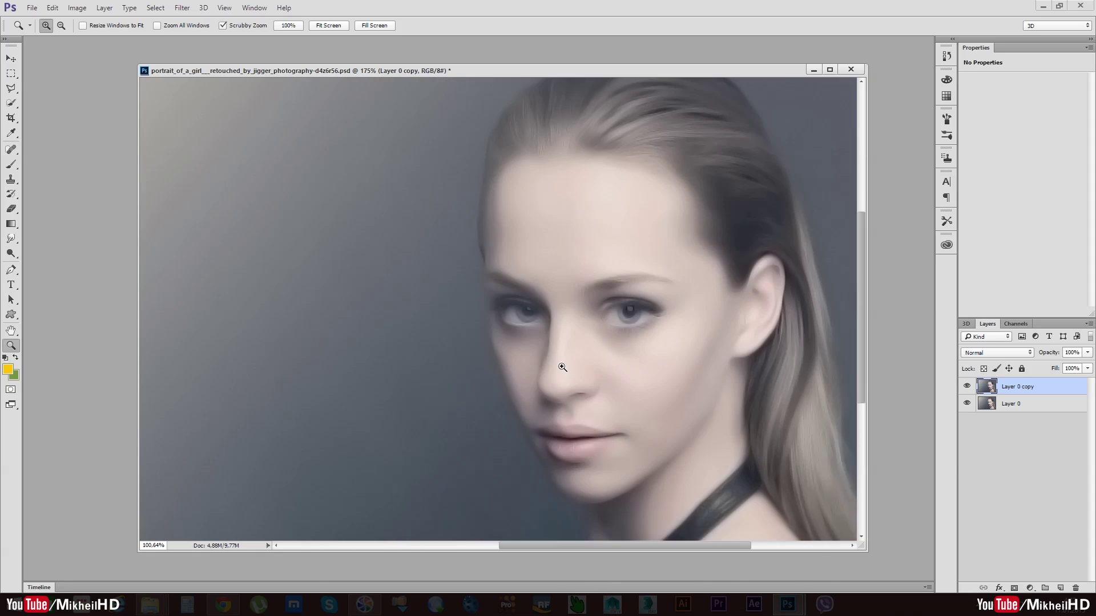
mouse_move(622, 314)
left_mouse_down()
mouse_move(654, 332)
mouse_move(628, 333)
left_mouse_up()
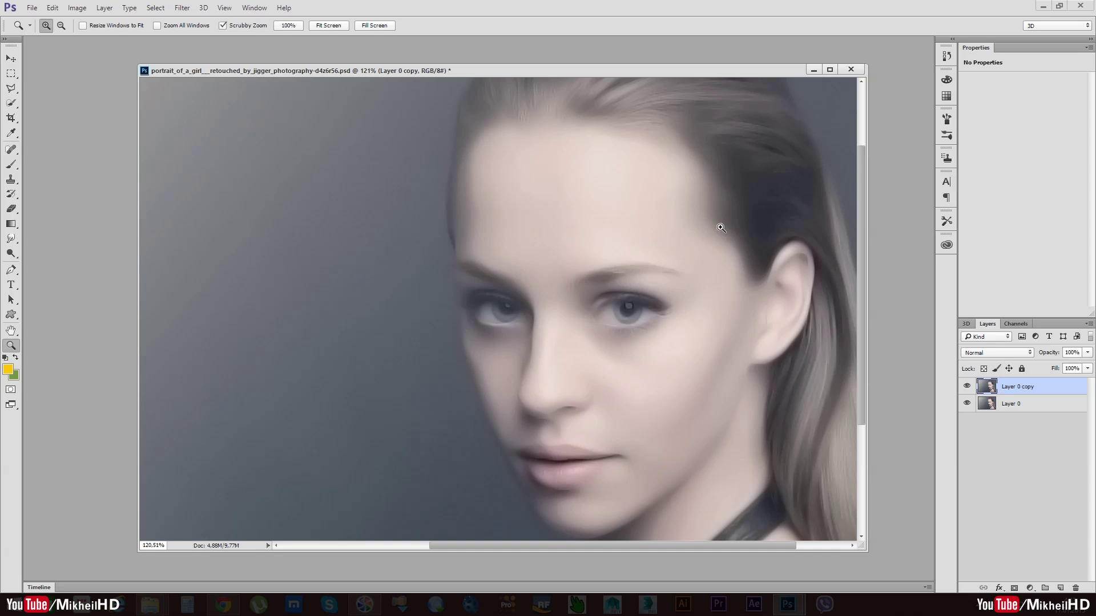
mouse_move(626, 329)
left_mouse_down()
mouse_move(651, 345)
mouse_move(577, 352)
left_mouse_up()
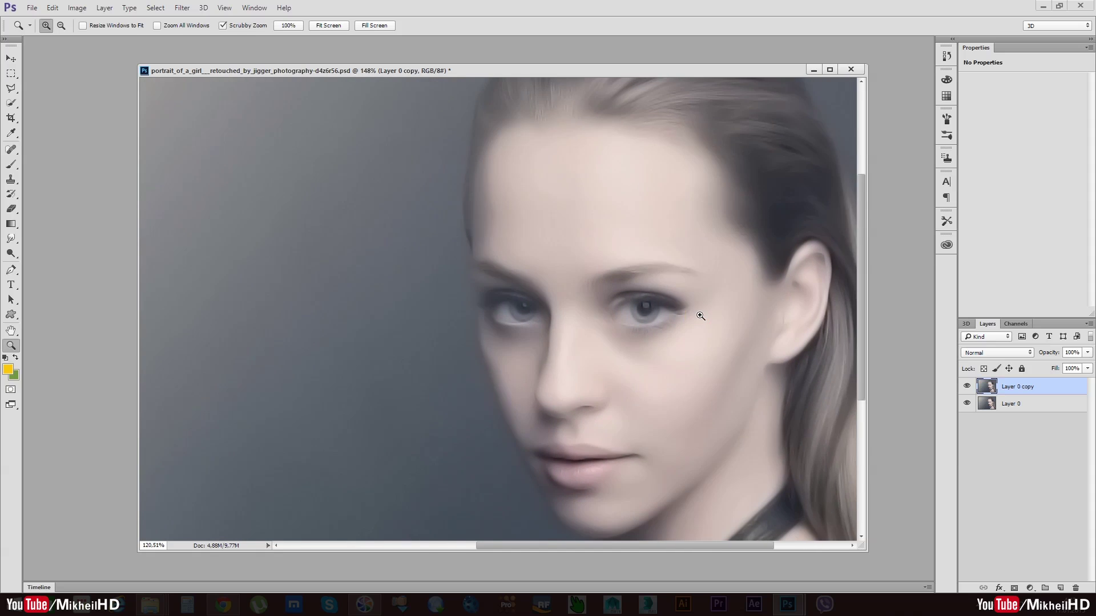
mouse_move(701, 316)
left_mouse_down()
mouse_move(668, 350)
mouse_move(685, 367)
left_mouse_up()
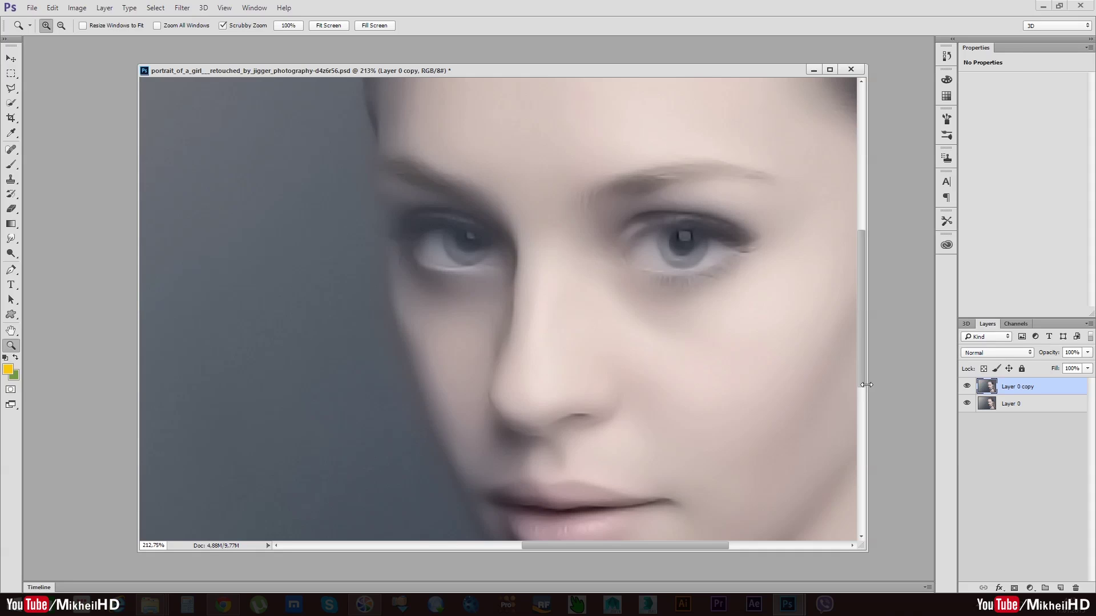
Duplicate Layer 0 as Layer 0 copy 2, hide the blurred Layer 0 copy, and select the new copy
left_click(1014, 404)
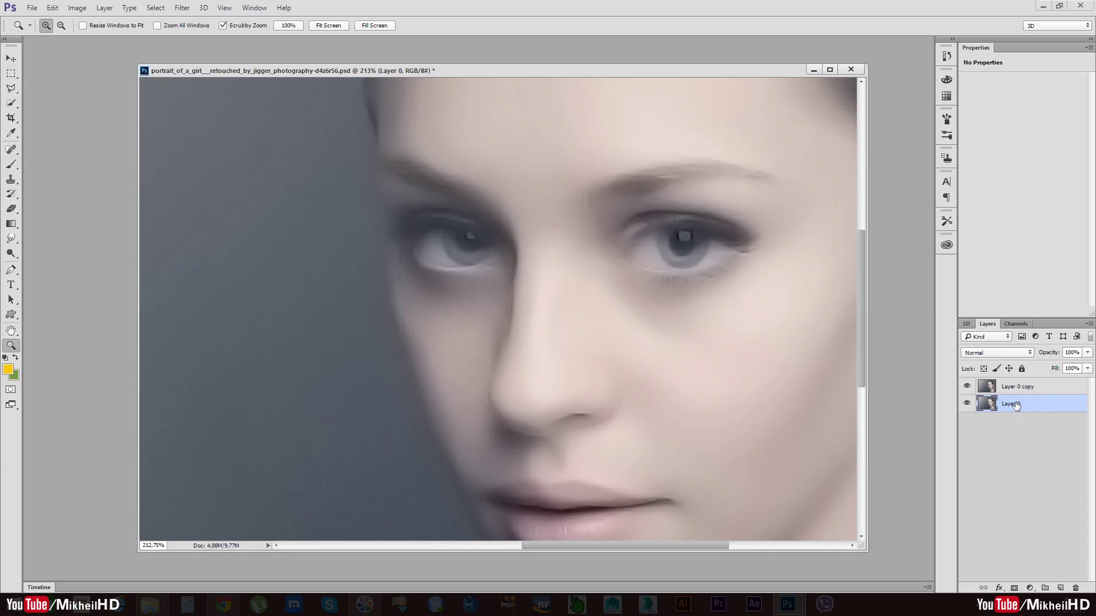
left_click_drag(1015, 405, 1062, 588)
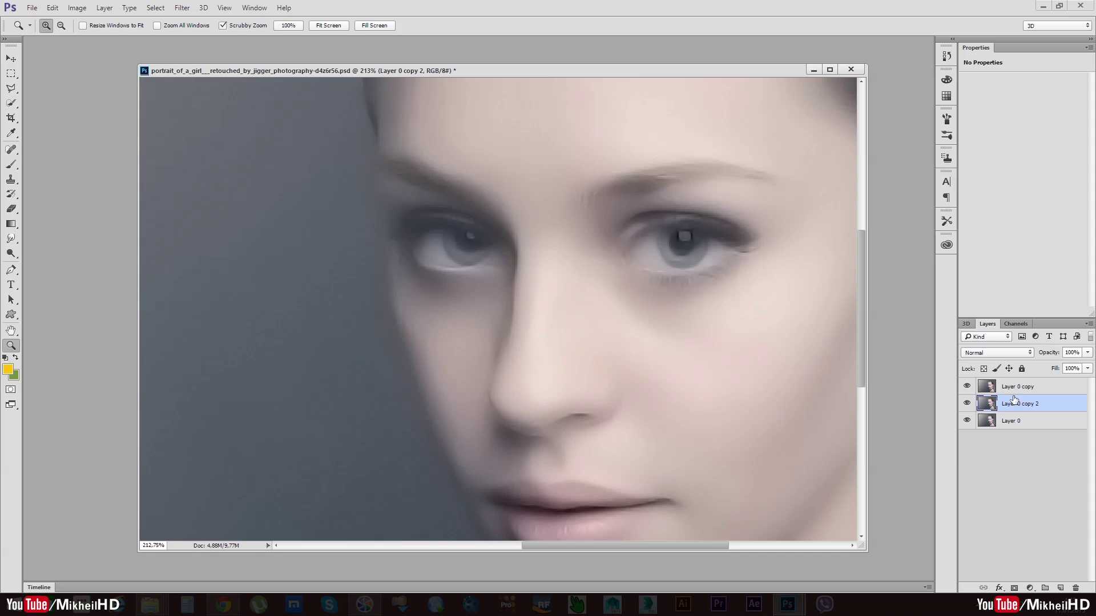
left_click(963, 392)
left_click(966, 387)
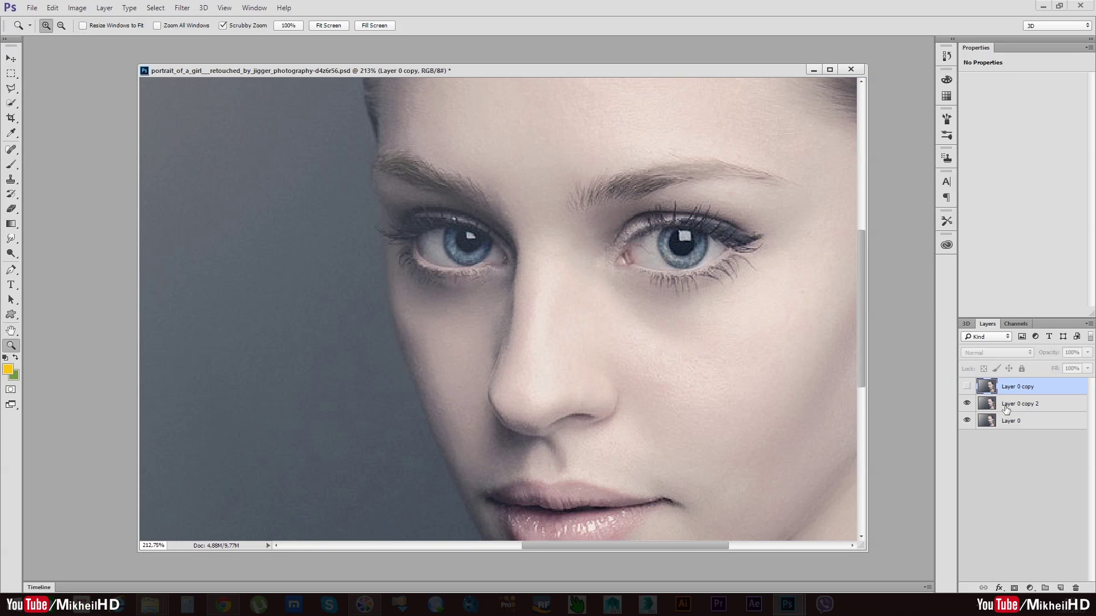
left_click(987, 404)
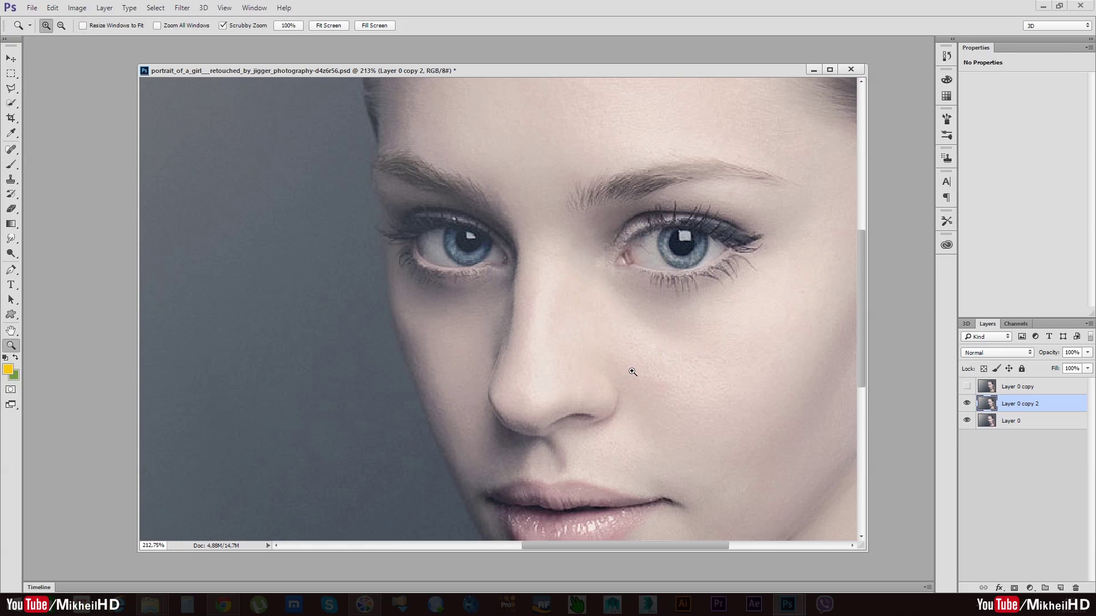
left_click(183, 9)
Apply a High Pass of about 2.7 px radius to Layer 0 copy 2 and set it to Soft Light
left_click(210, 237)
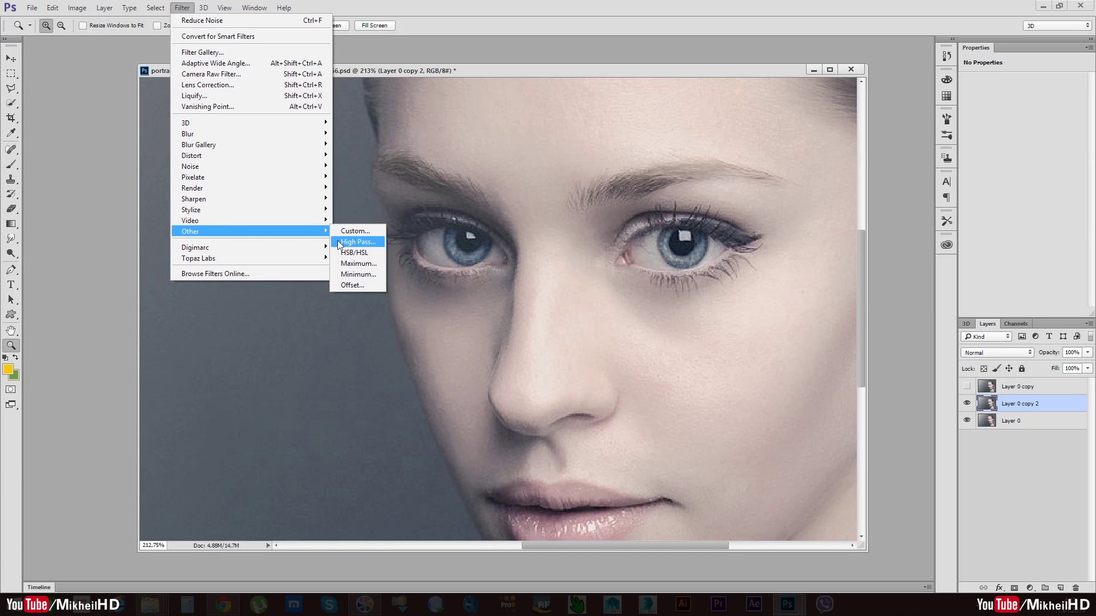
left_click(359, 243)
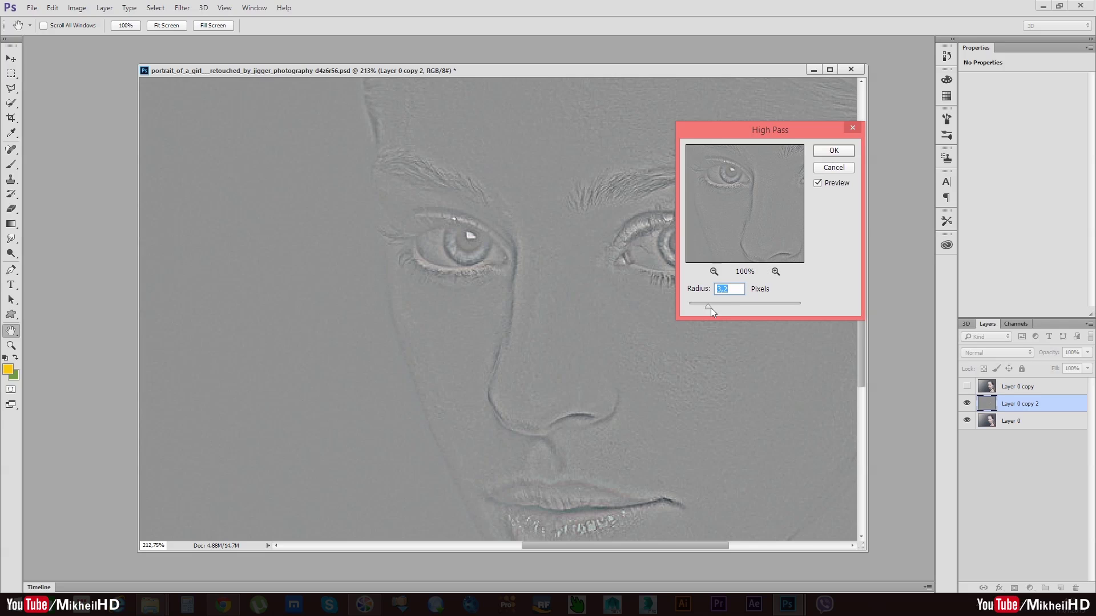
left_click_drag(704, 309, 706, 309)
left_click(834, 150)
left_click(983, 350)
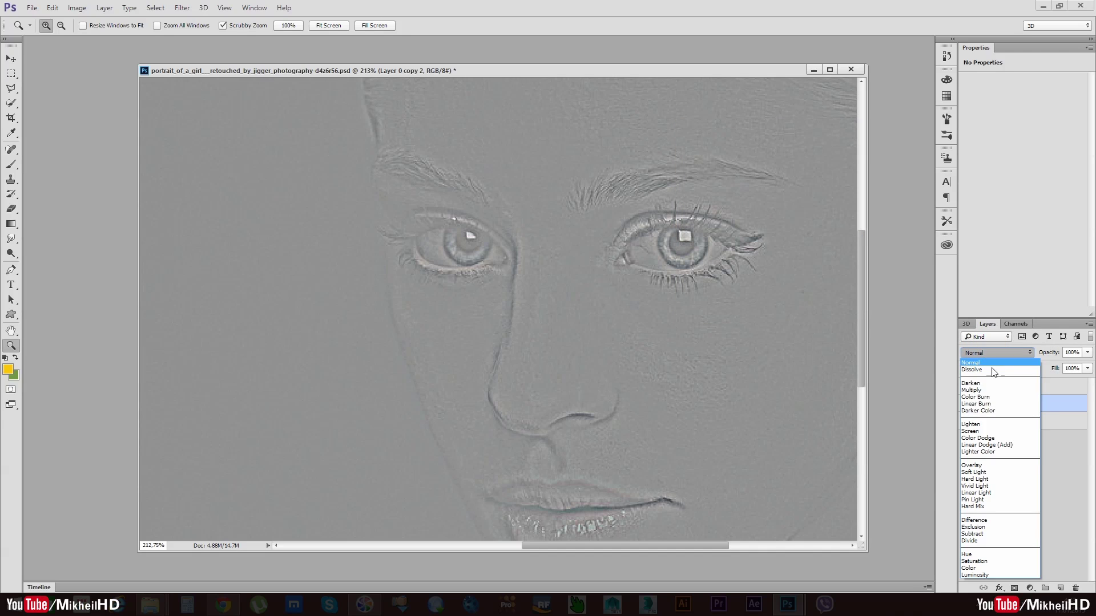
left_click(992, 473)
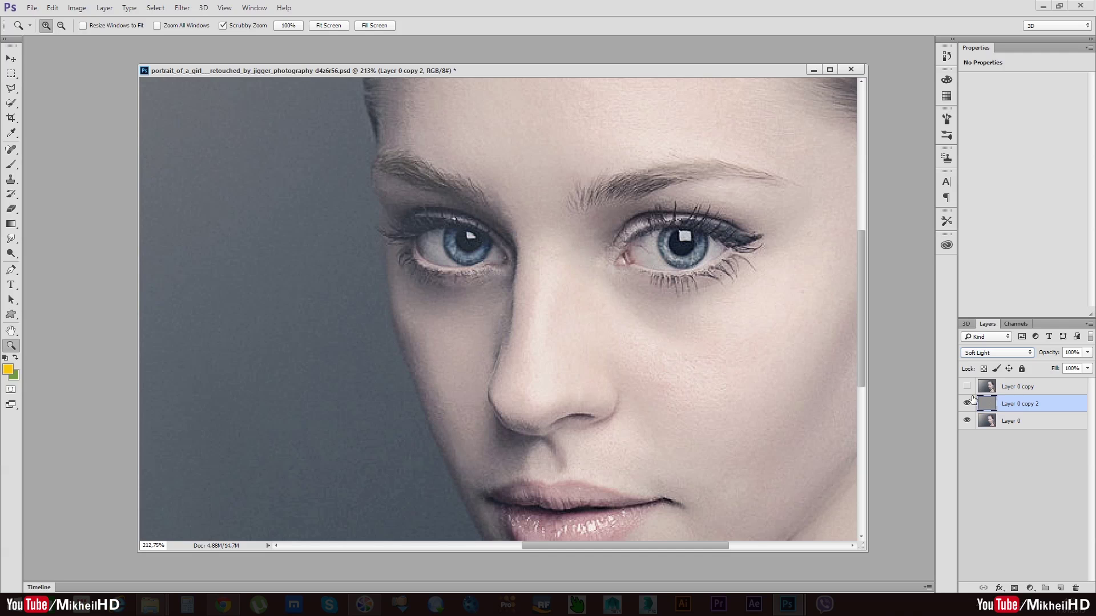
Make Layer 0 copy visible again and add a white layer mask to it
left_click(990, 387)
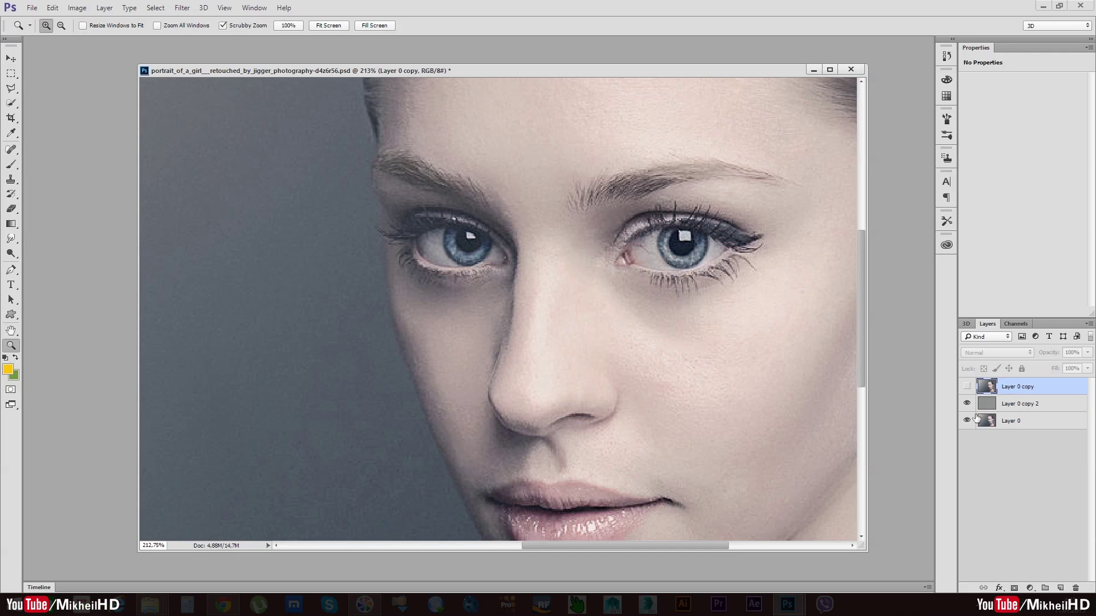
left_click(967, 388)
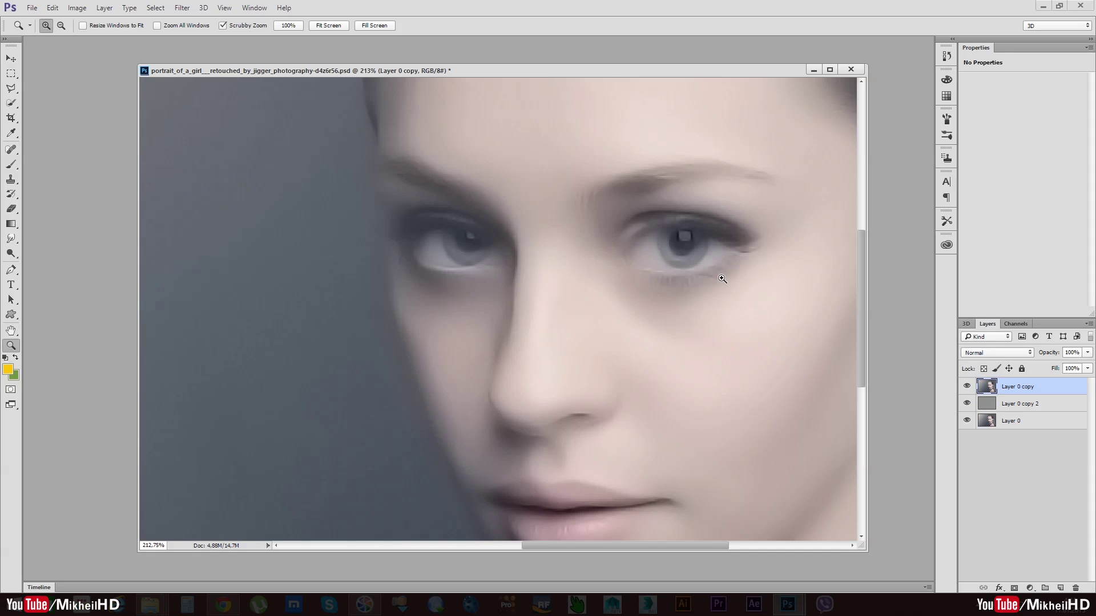
left_click(1015, 588)
left_click(1015, 387)
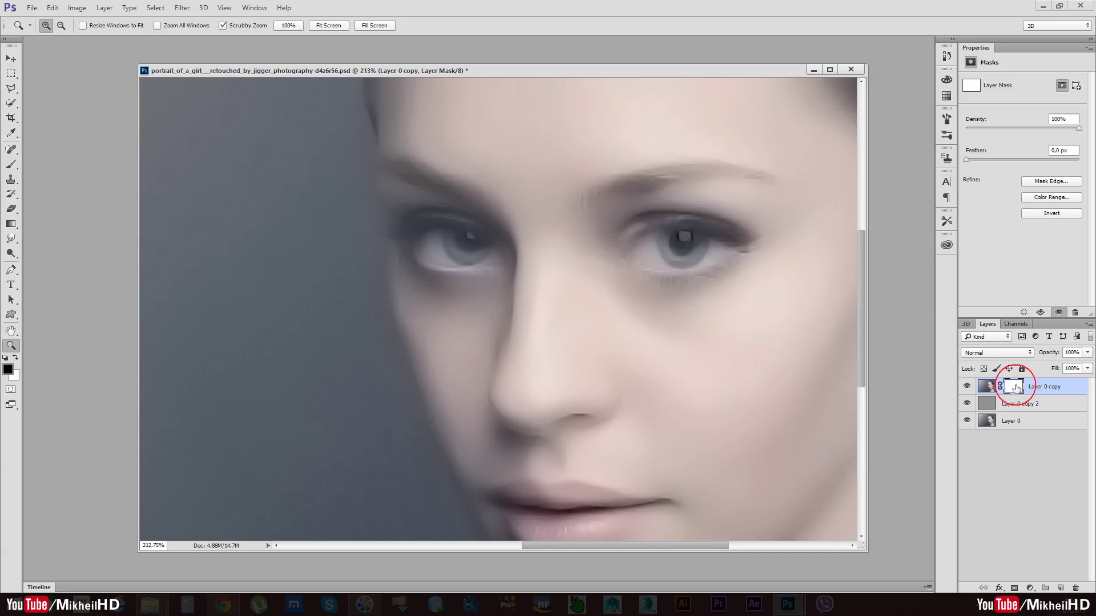
left_click(12, 165)
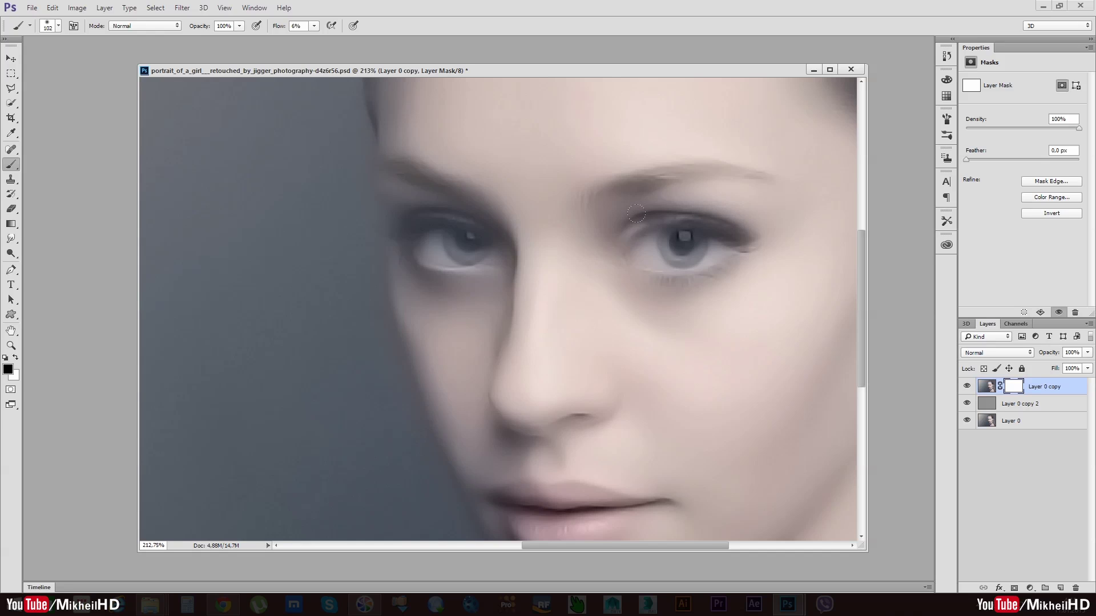
Set up a smaller soft brush with 0% hardness and 8% flow
right_click(680, 251)
left_click_drag(763, 279, 756, 279)
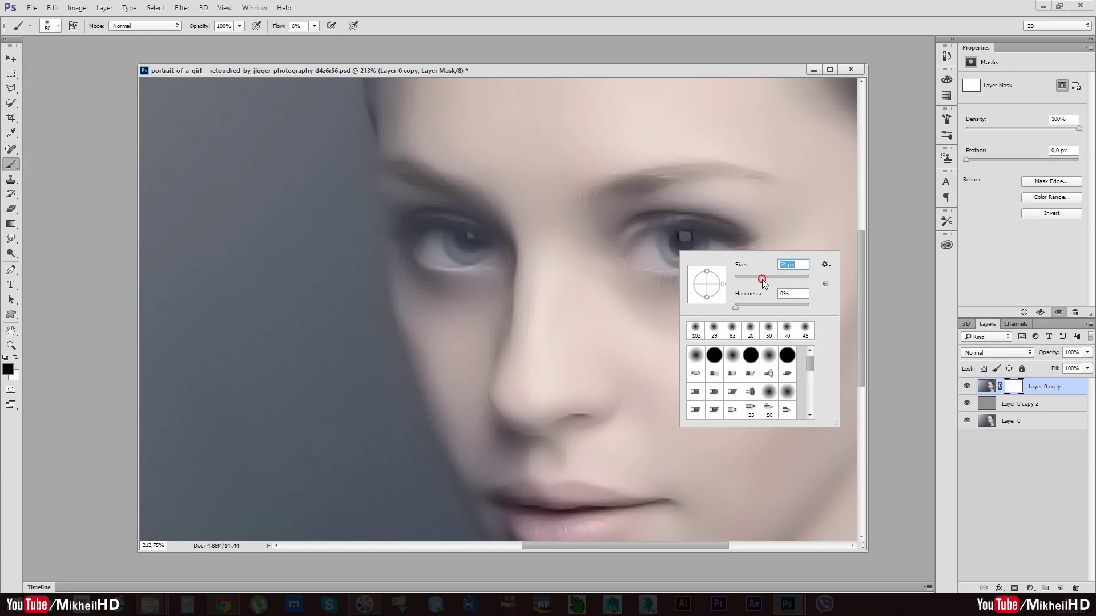
left_click(314, 27)
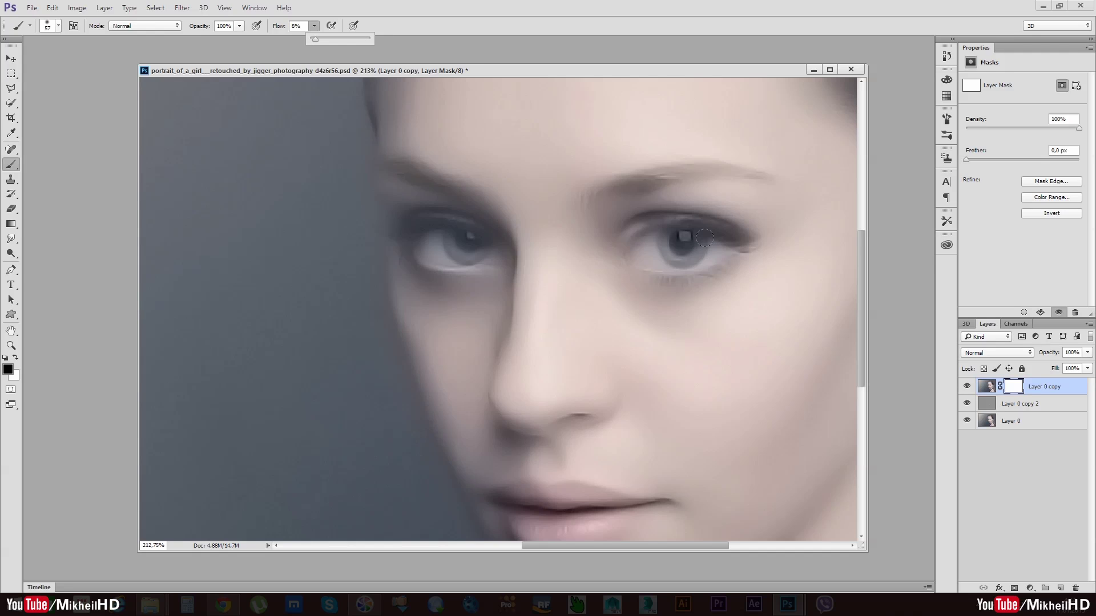
left_click(661, 247)
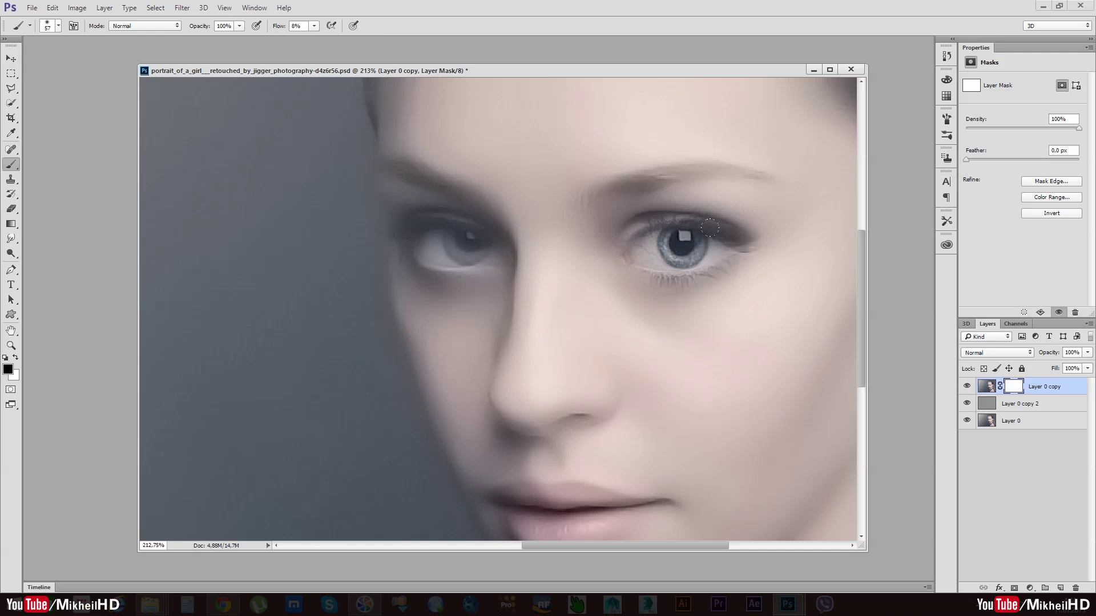
Paint black on the mask over both eyes and the left eyebrow to restore their sharpness
mouse_move(640, 244)
left_mouse_down()
mouse_move(631, 220)
mouse_move(705, 224)
left_mouse_up()
left_click_drag(458, 240, 456, 238)
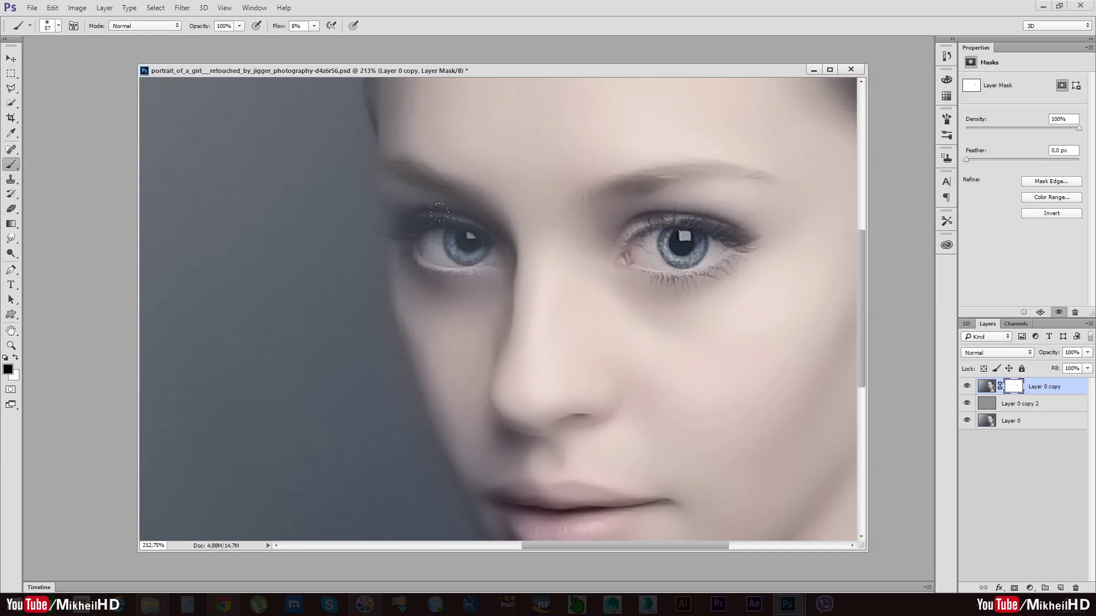
left_click_drag(413, 239, 464, 239)
key("bracketleft")
key("bracketleft")
key("bracketleft")
left_click(421, 225)
left_click(495, 255)
left_click(457, 191)
Restore sharp detail at the nostril and the lips through the mask
scroll(619, 423, "down", 5)
scroll(604, 239, "up", 2)
left_click(543, 269)
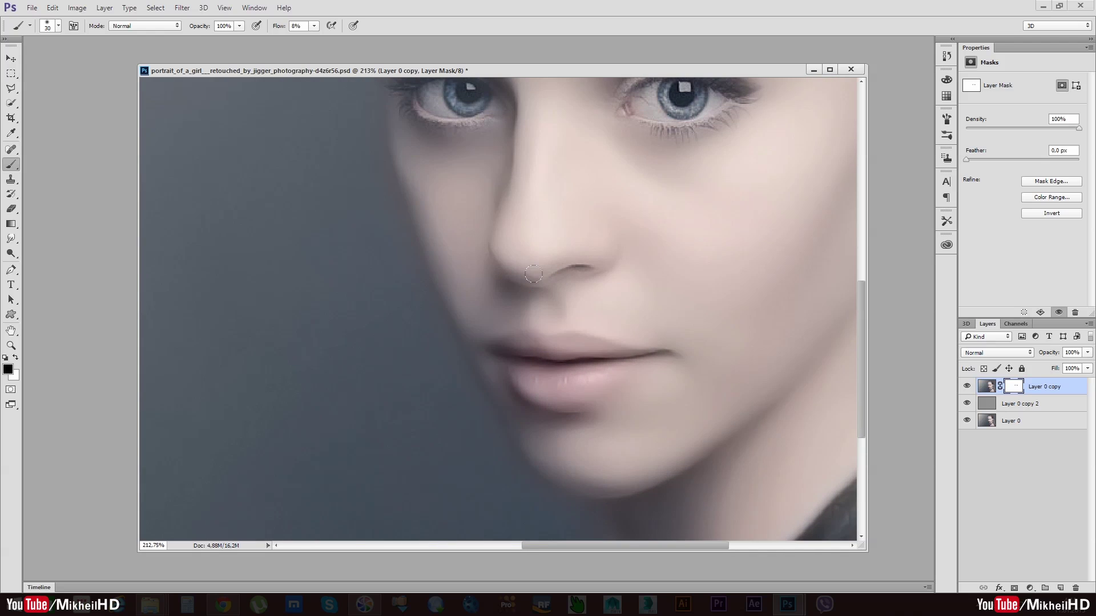
left_click(525, 282)
left_click(592, 372)
Paint black on the mask over the ear, hairline and hair strands down to the neck
scroll(642, 342, "down", 3)
scroll(650, 341, "down", 2)
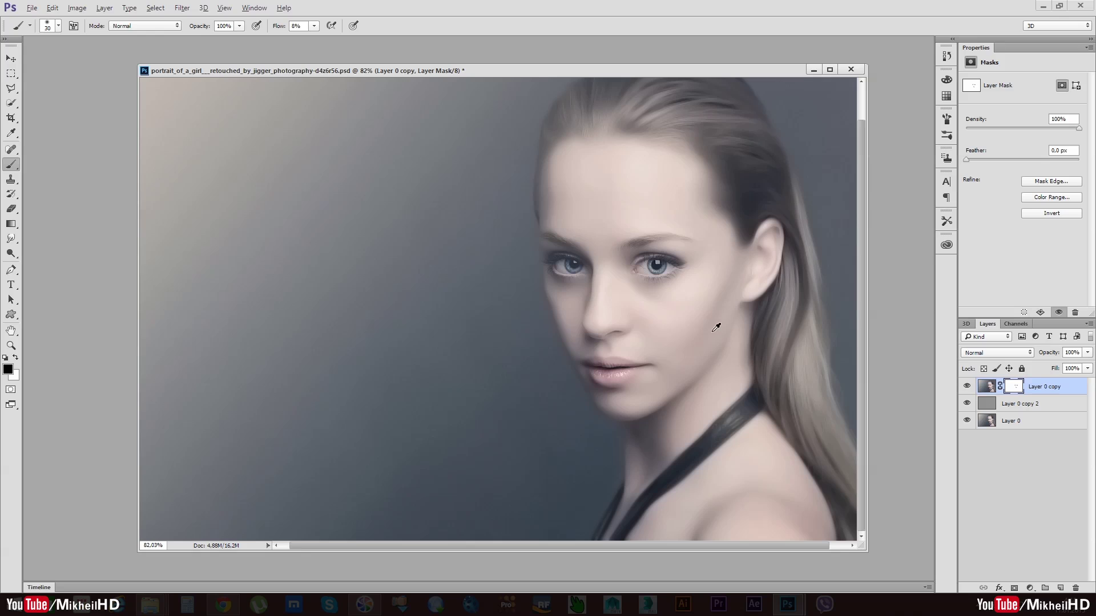
scroll(636, 313, "right", 2)
left_click(741, 244)
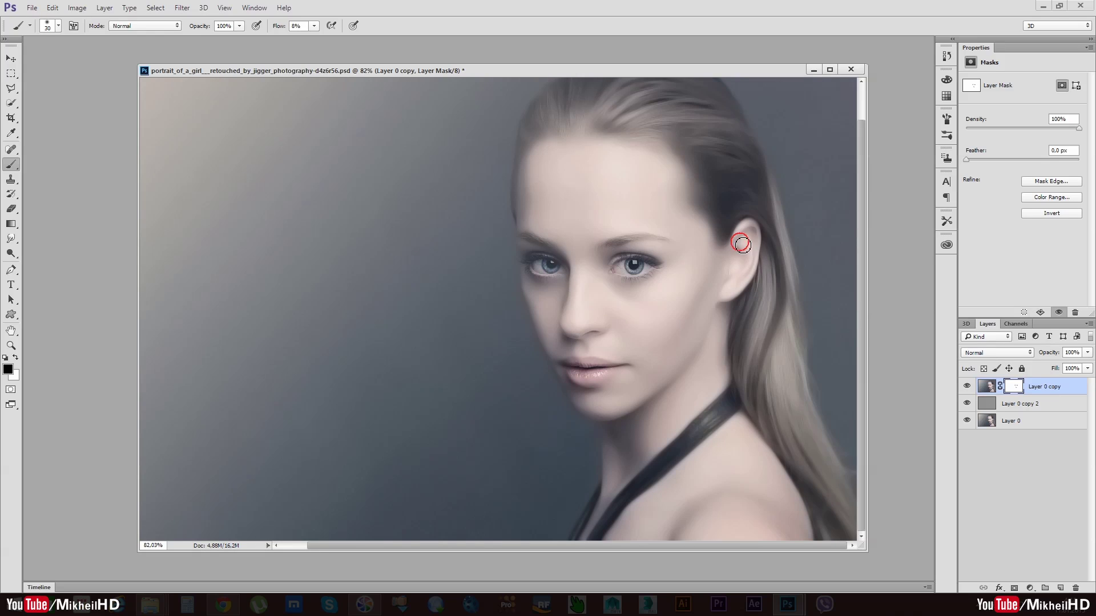
left_click(733, 279)
left_click(652, 100)
left_click_drag(651, 100, 559, 127)
left_click(702, 128)
left_click_drag(702, 128, 753, 397)
mouse_move(772, 391)
left_mouse_down()
mouse_move(777, 381)
mouse_move(809, 457)
left_mouse_up()
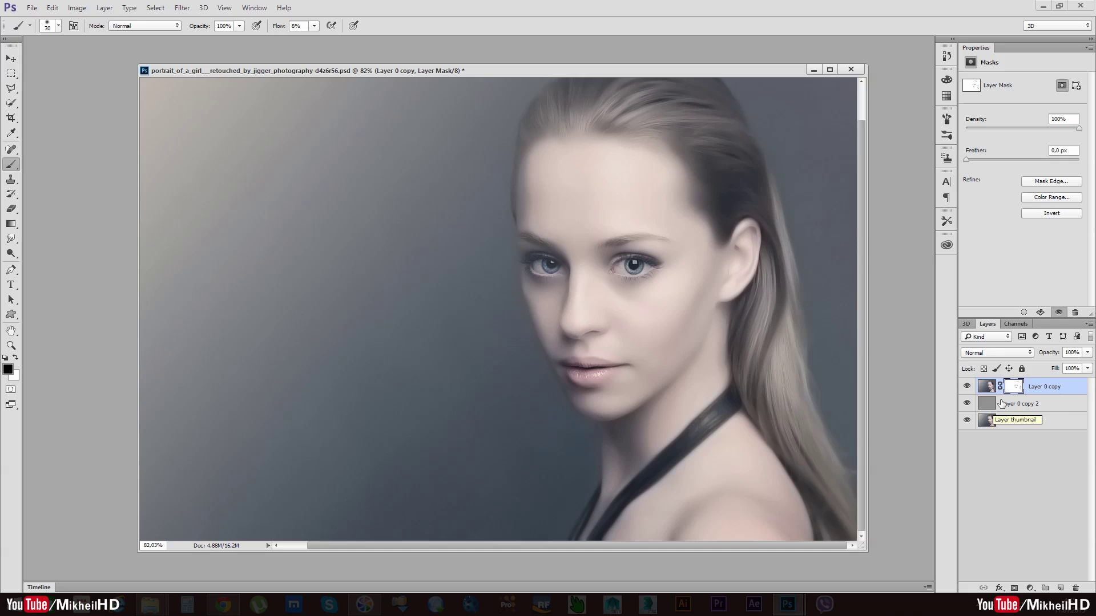
Target Layer 0 copy's image thumbnail instead of its mask and bring up the adjustment-layer list
left_click(985, 390)
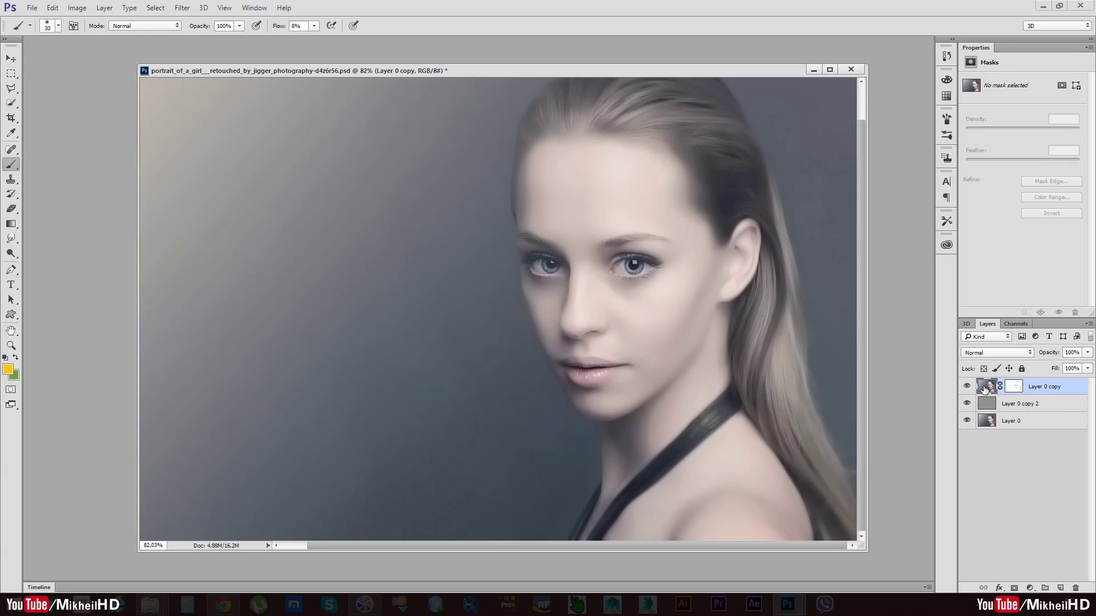
left_click(1014, 387)
left_click(986, 388)
left_click(1029, 588)
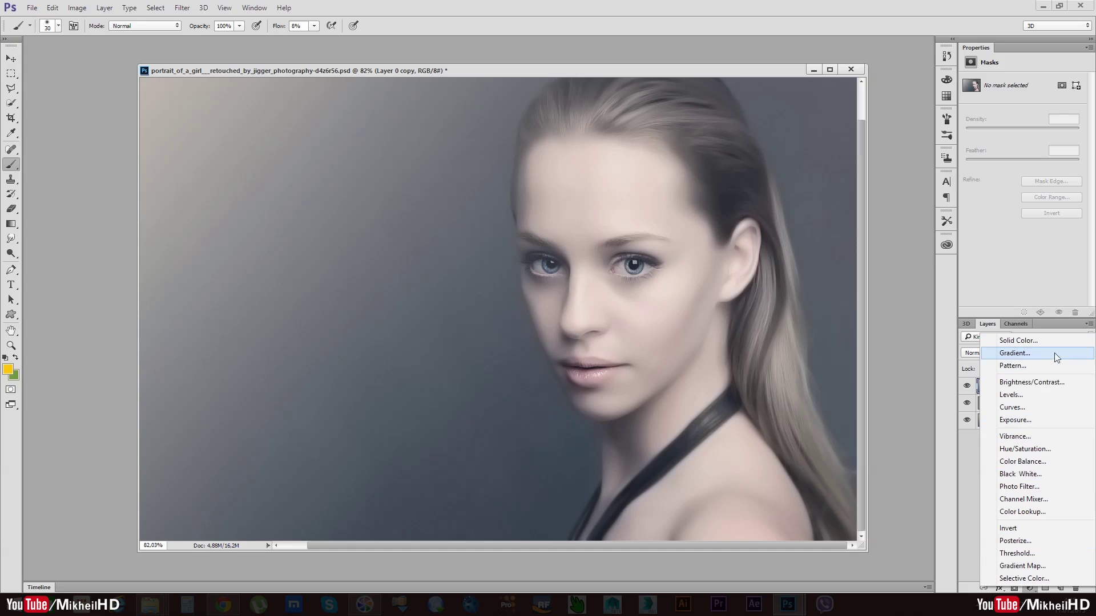
Add a Brightness/Contrast adjustment layer with brightness 21 and contrast 0
left_click(1028, 383)
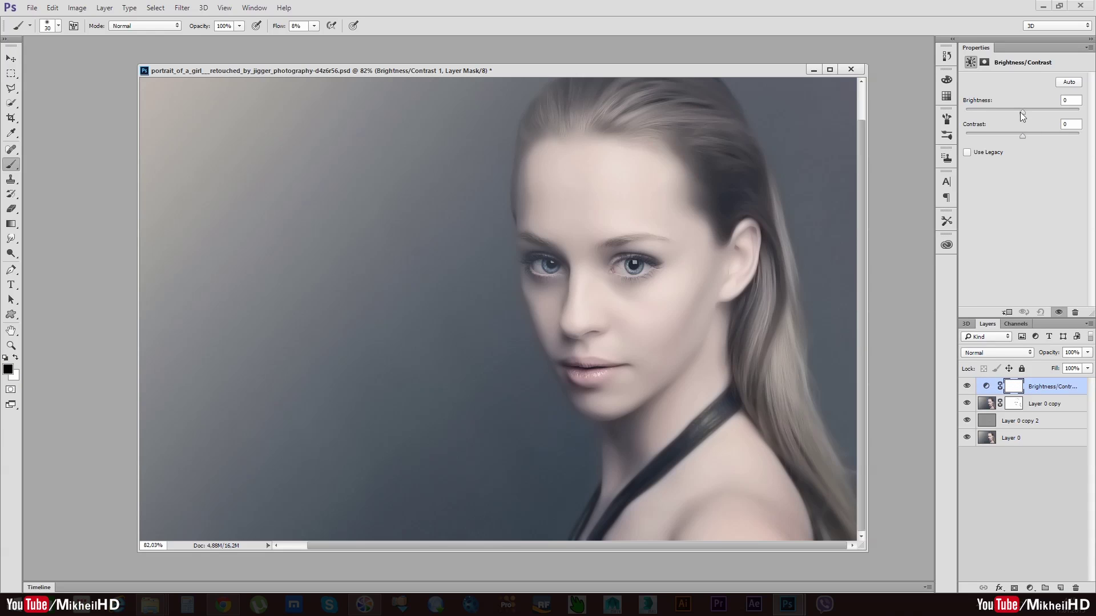
left_click_drag(1022, 112, 1025, 112)
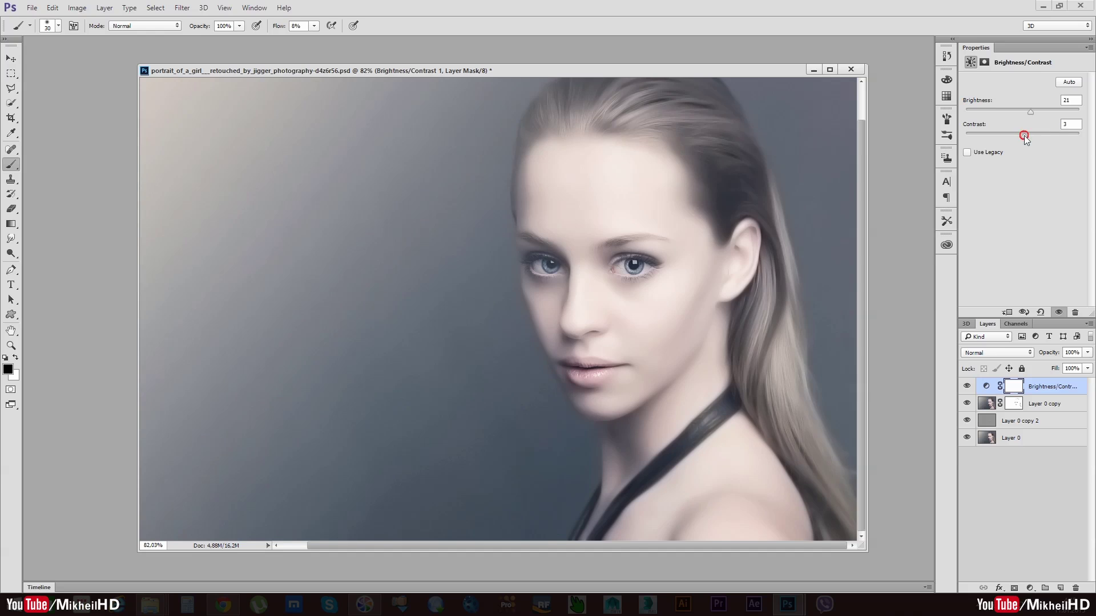
left_click(1027, 135)
left_click(927, 481)
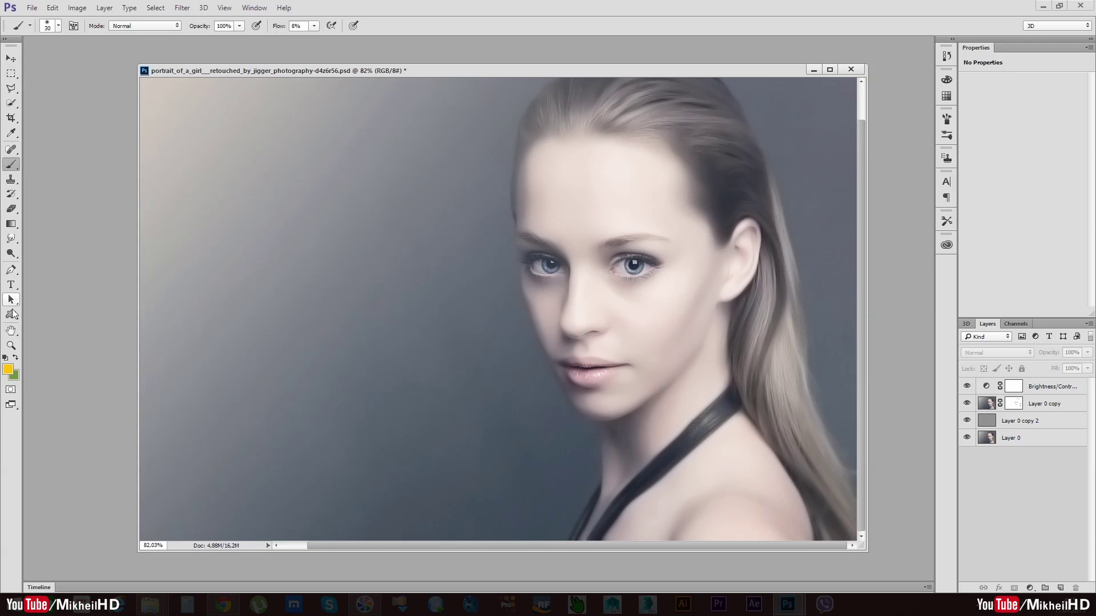
left_click(10, 346)
left_click_drag(553, 276, 612, 301)
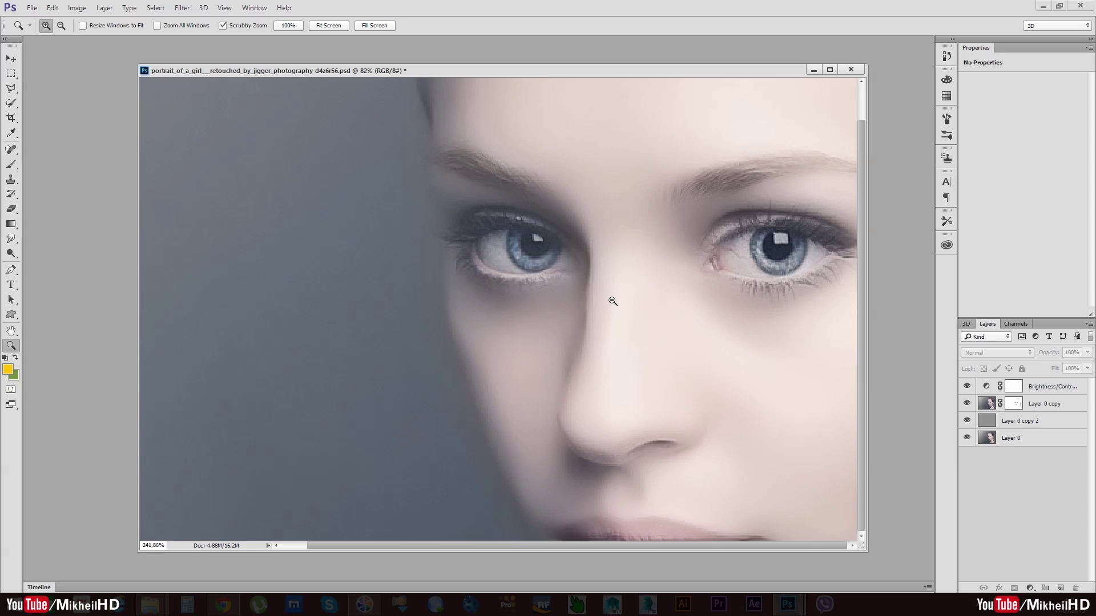
key("b")
left_click(691, 335)
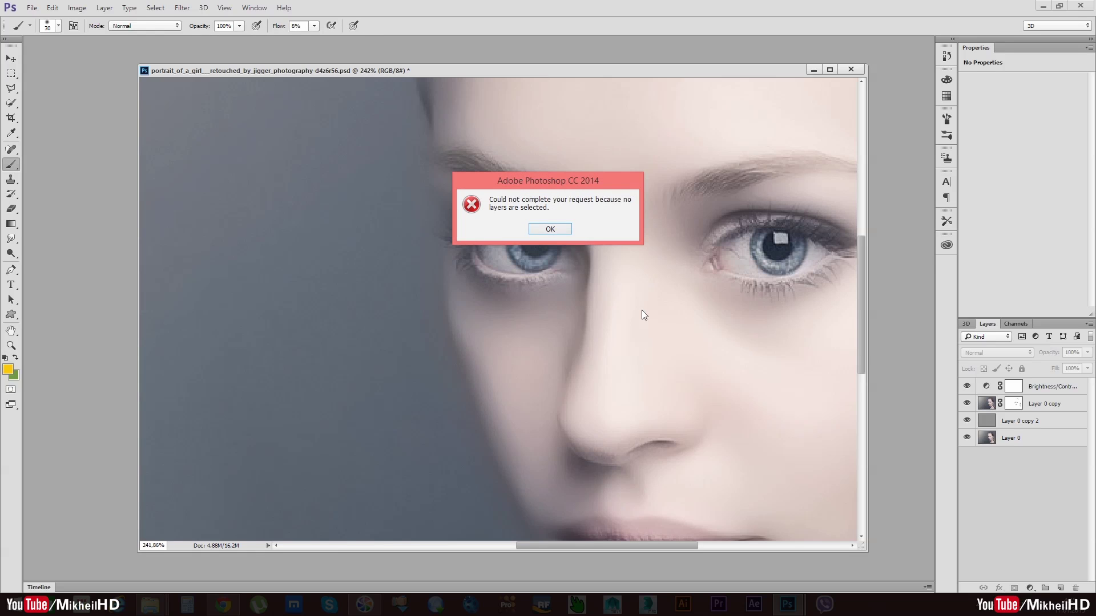
left_click(549, 229)
left_click_drag(707, 347, 602, 293)
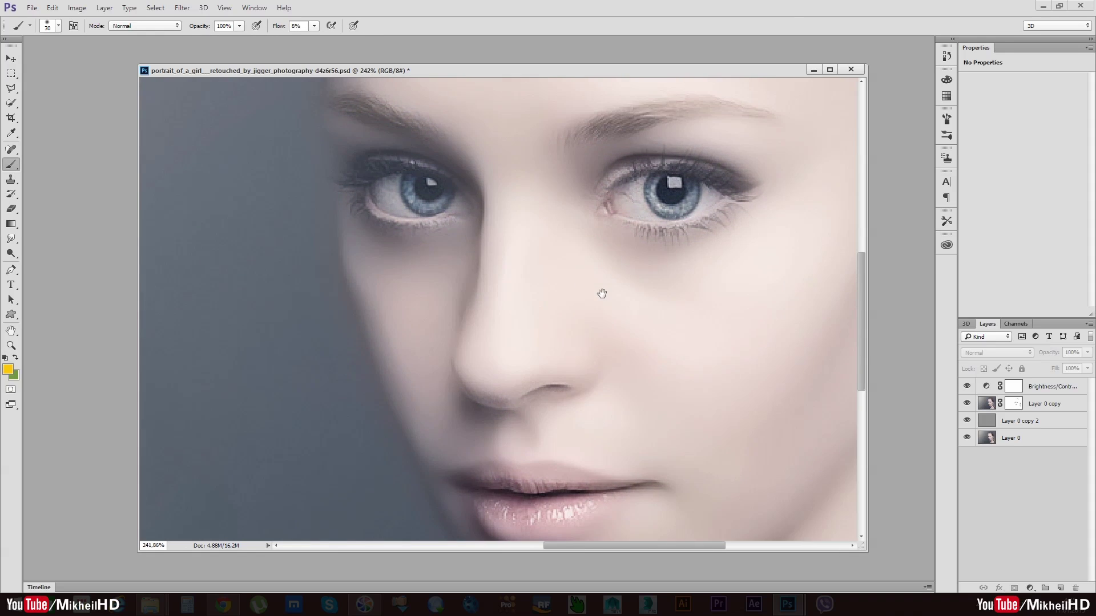
left_click(622, 337)
left_click(551, 229)
key("z")
left_click(531, 369, "alt")
left_click_drag(507, 360, 502, 361)
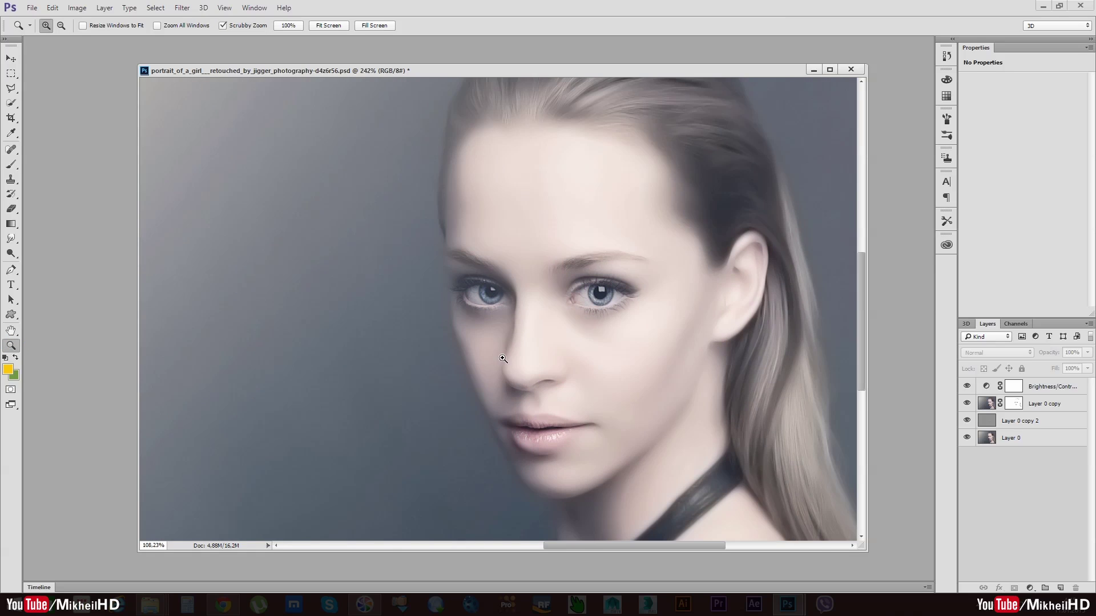
left_click(966, 438, "alt")
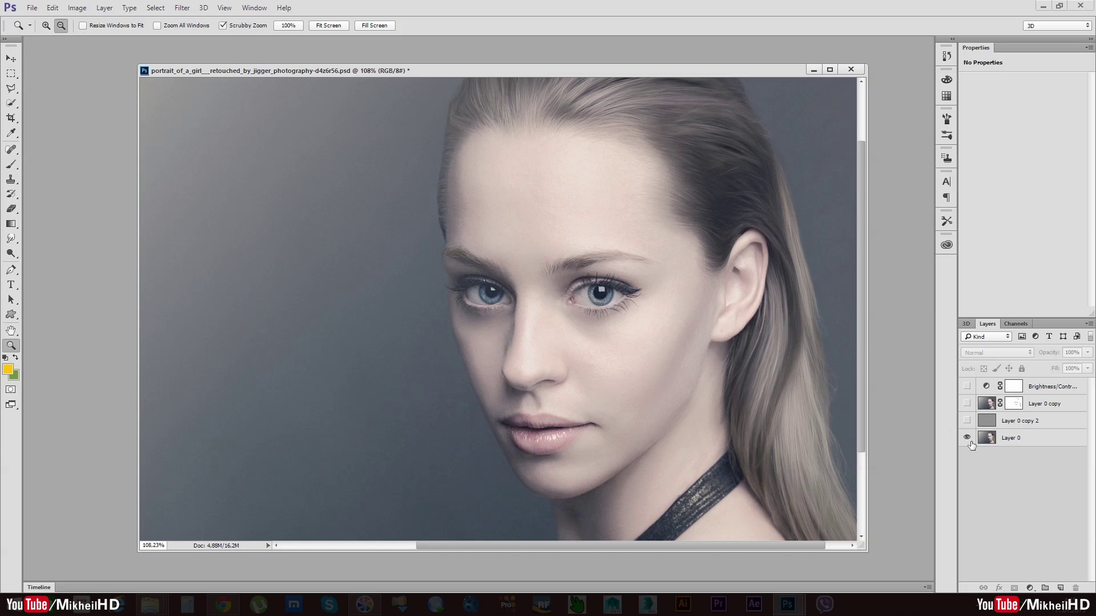
left_click(969, 439, "alt")
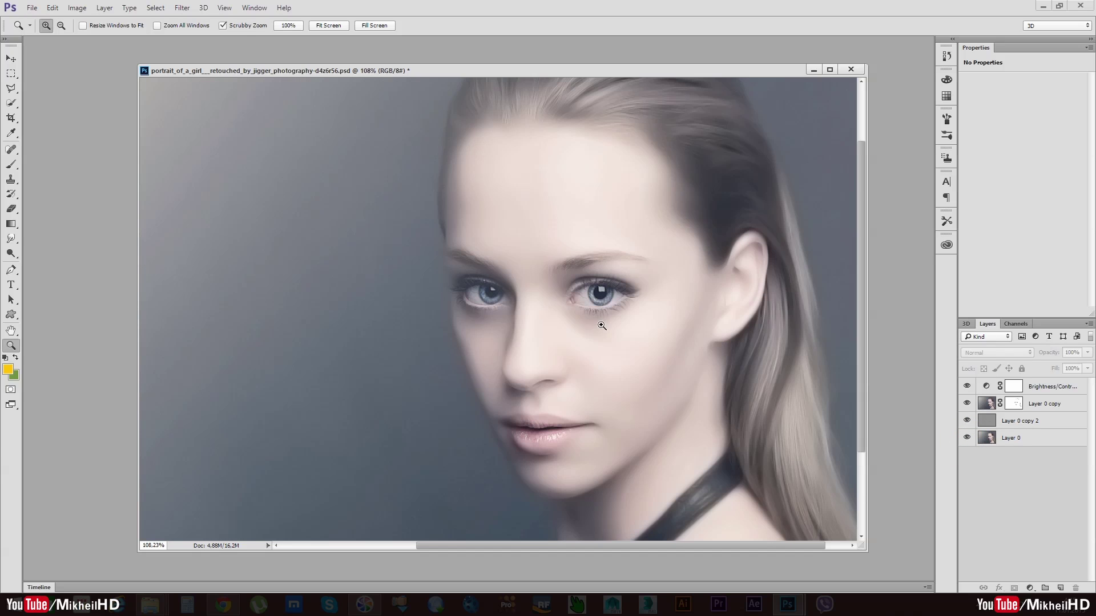
mouse_move(609, 336)
left_mouse_down()
mouse_move(590, 324)
mouse_move(665, 346)
left_mouse_up()
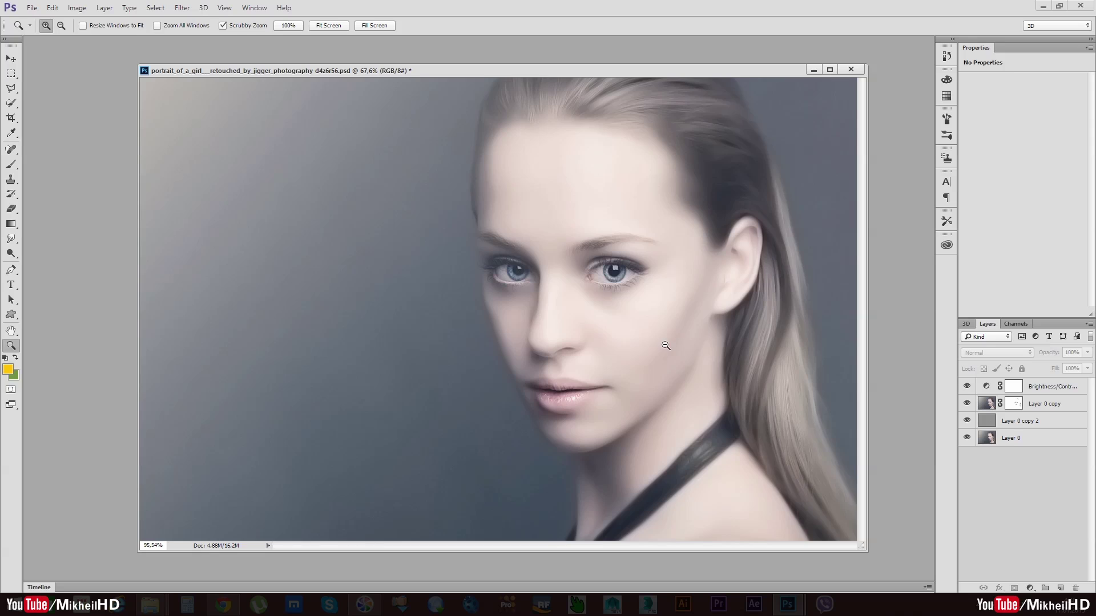
left_click_drag(665, 346, 655, 339)
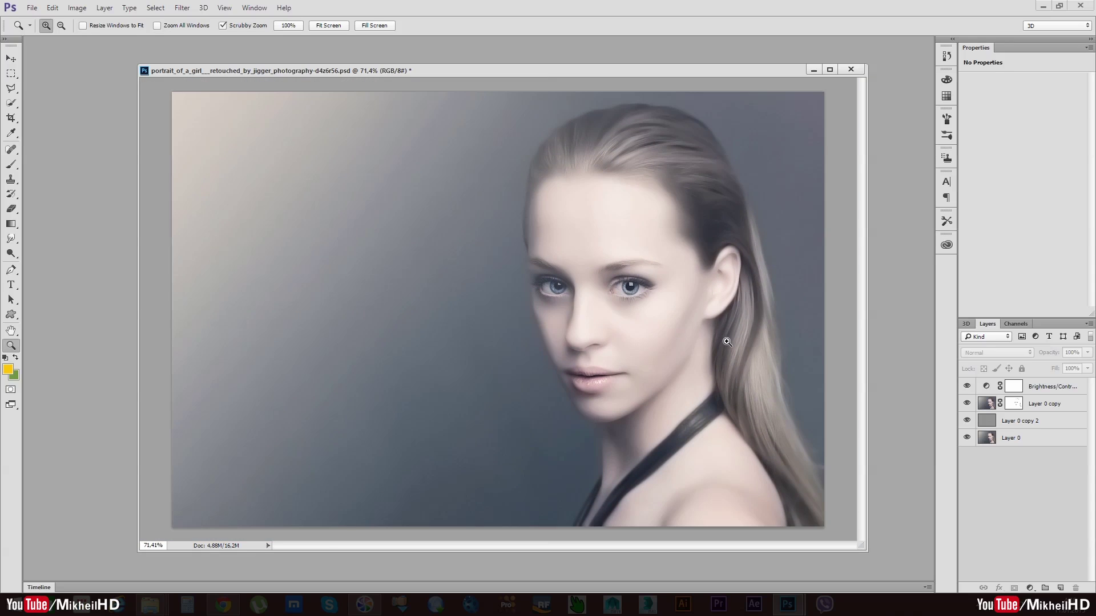